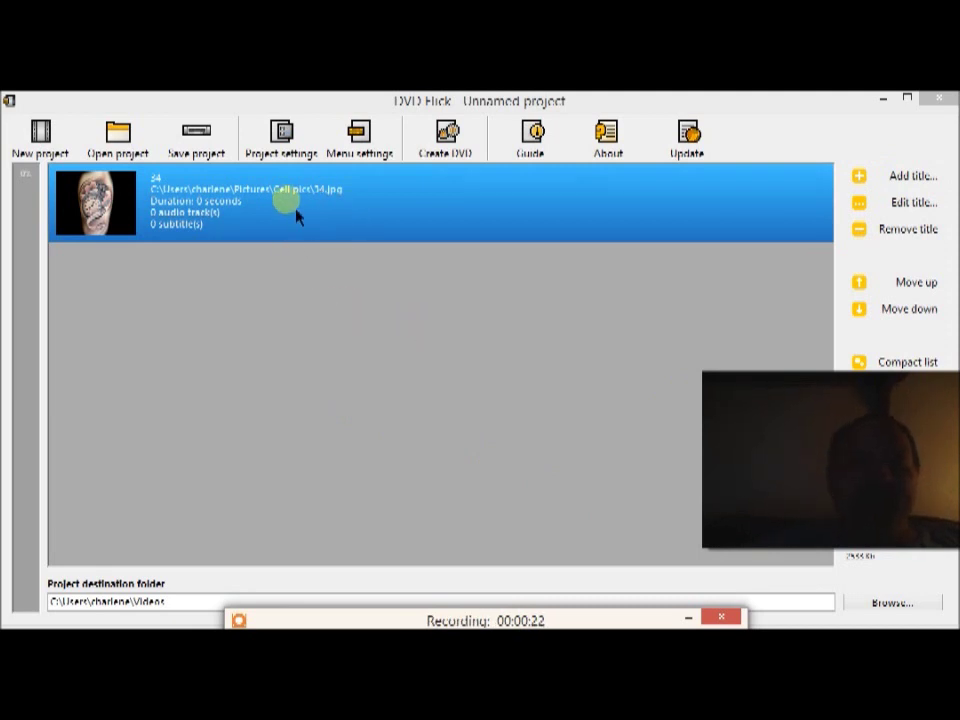
Open the Properties dialog of title 34 (34.jpg) in the project list
double_click(231, 211)
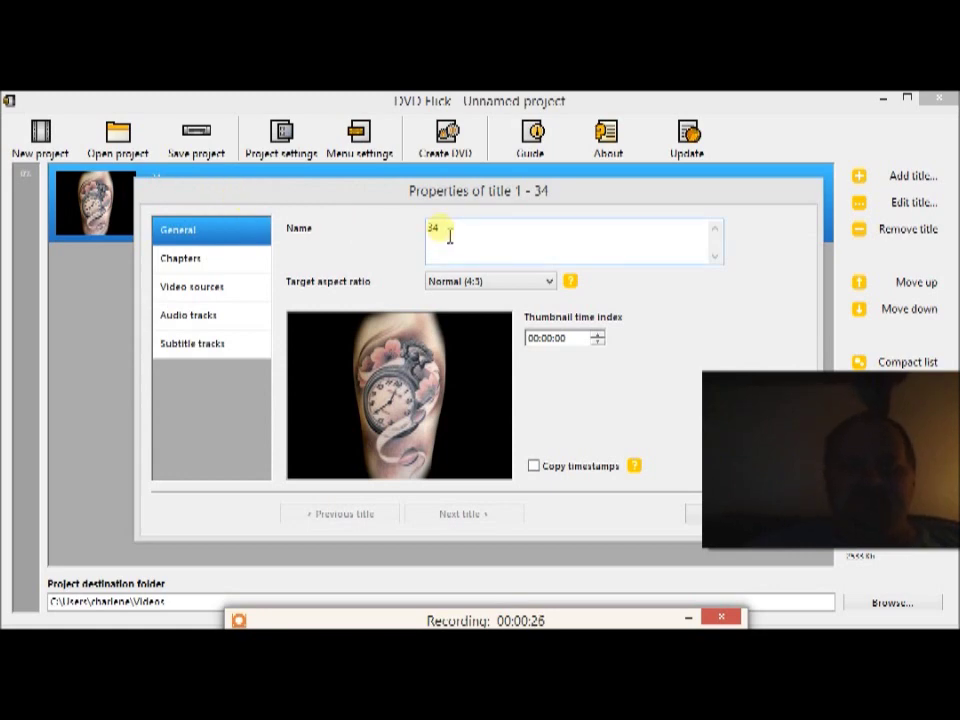
Rename title 34 to 'My Wedding' and show its Chapters page
key("BackSpace")
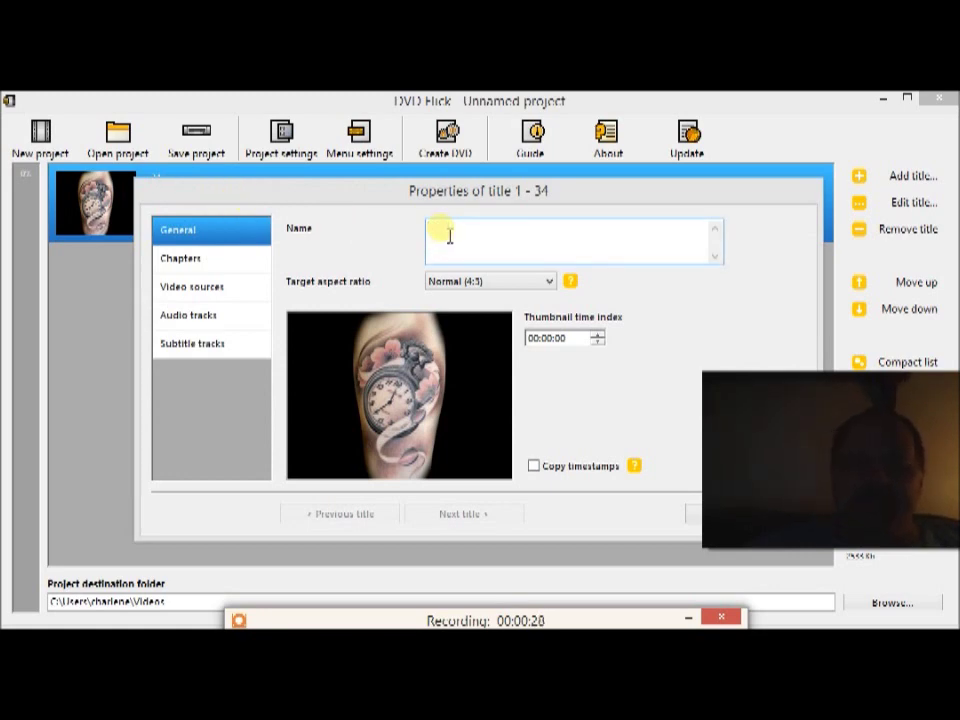
type("M")
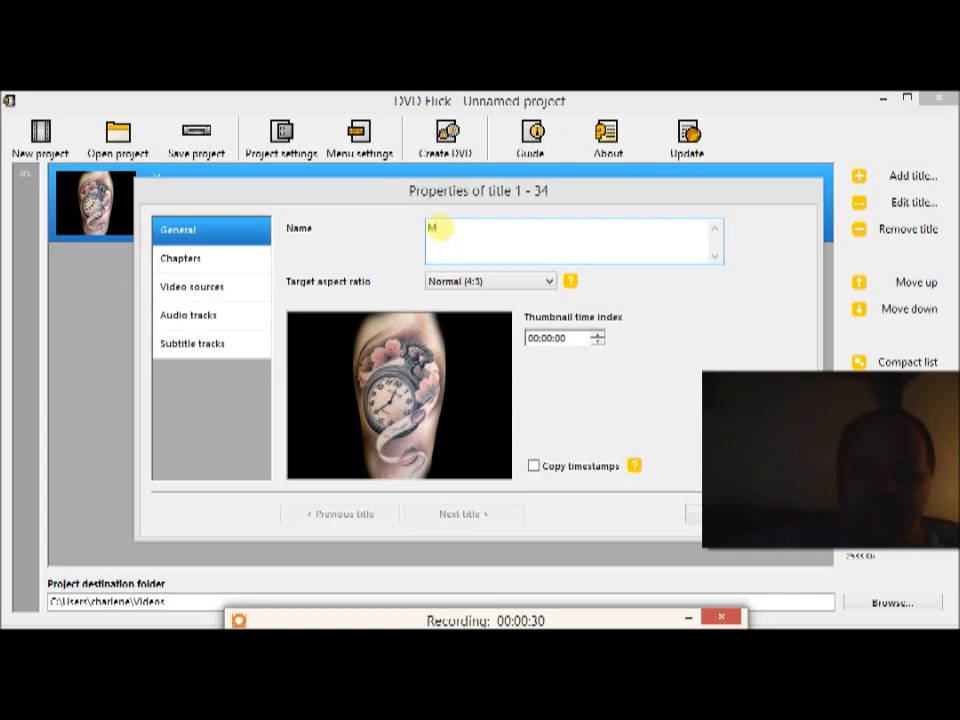
type("y Wedd")
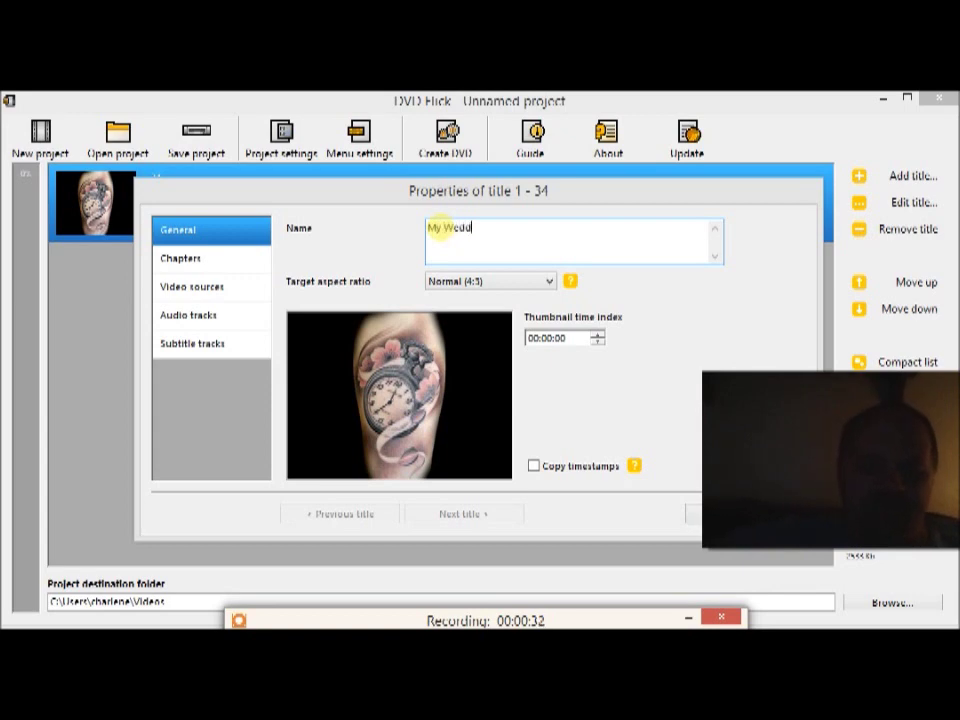
type("ing")
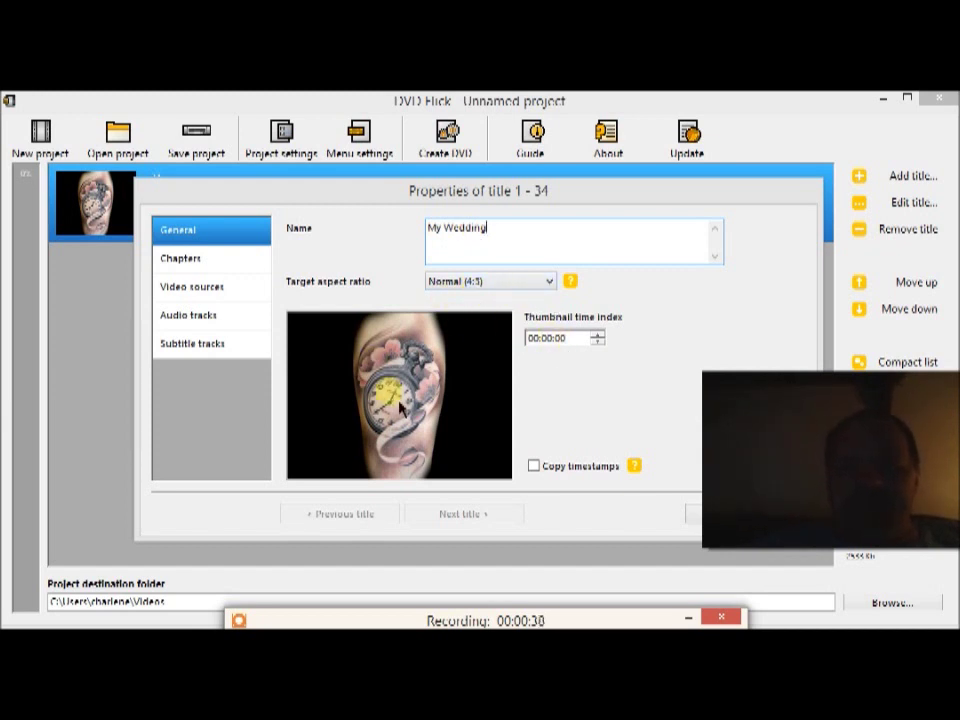
left_click(240, 268)
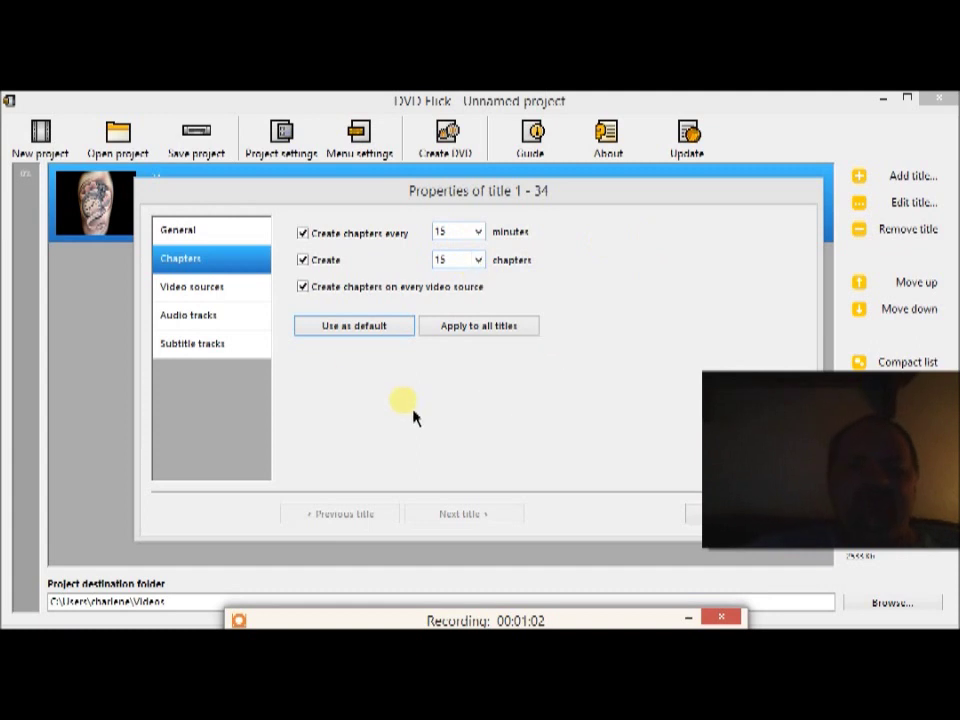
Review the Video sources, Audio tracks and Subtitle tracks pages, then accept the title properties
left_click(238, 302)
left_click(225, 326)
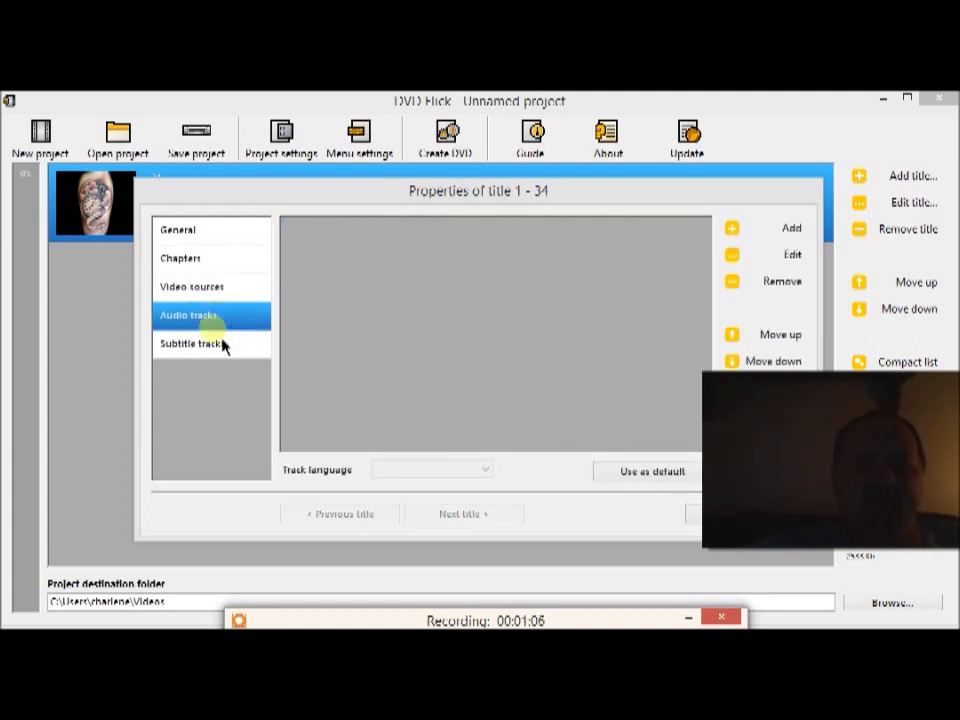
left_click(222, 343)
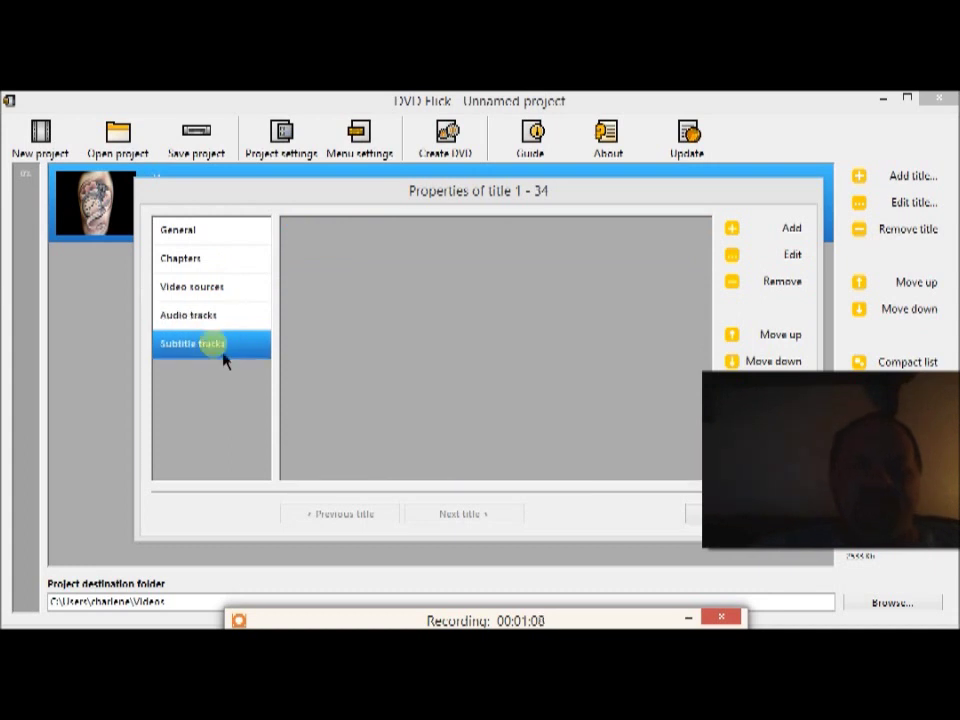
left_click(192, 230)
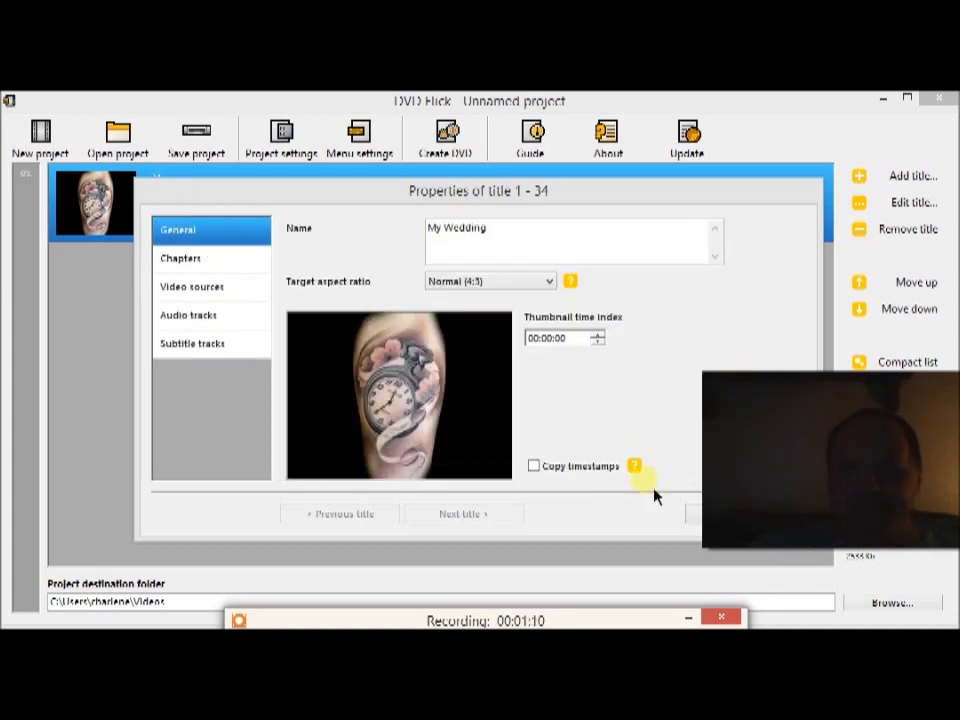
left_click(690, 515)
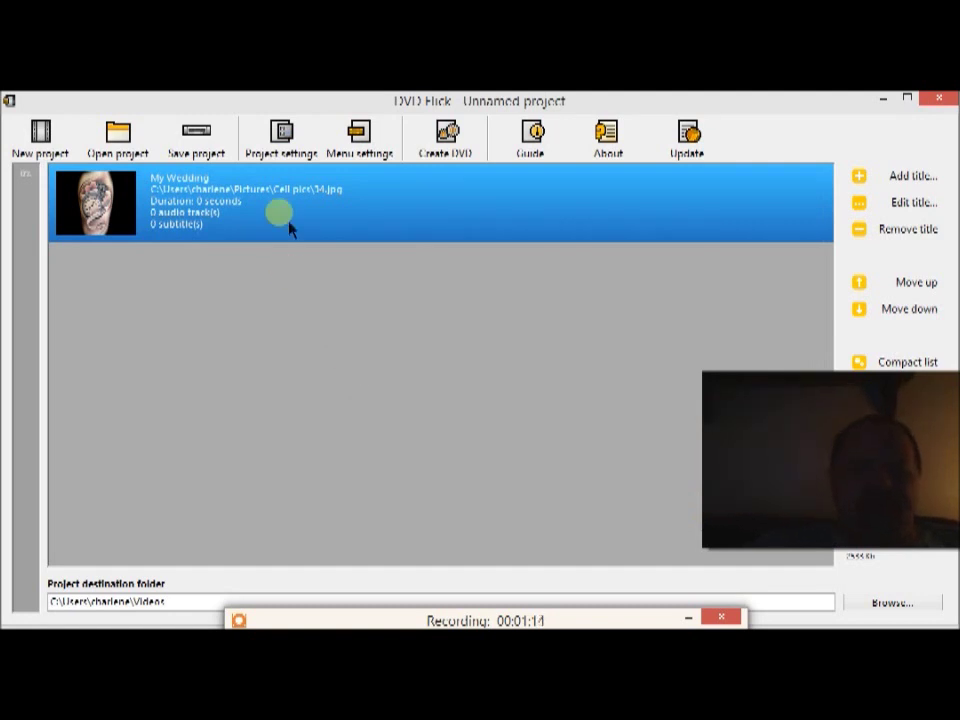
In Project settings, set the encoder to Normal and leave the Title field empty
left_click(284, 142)
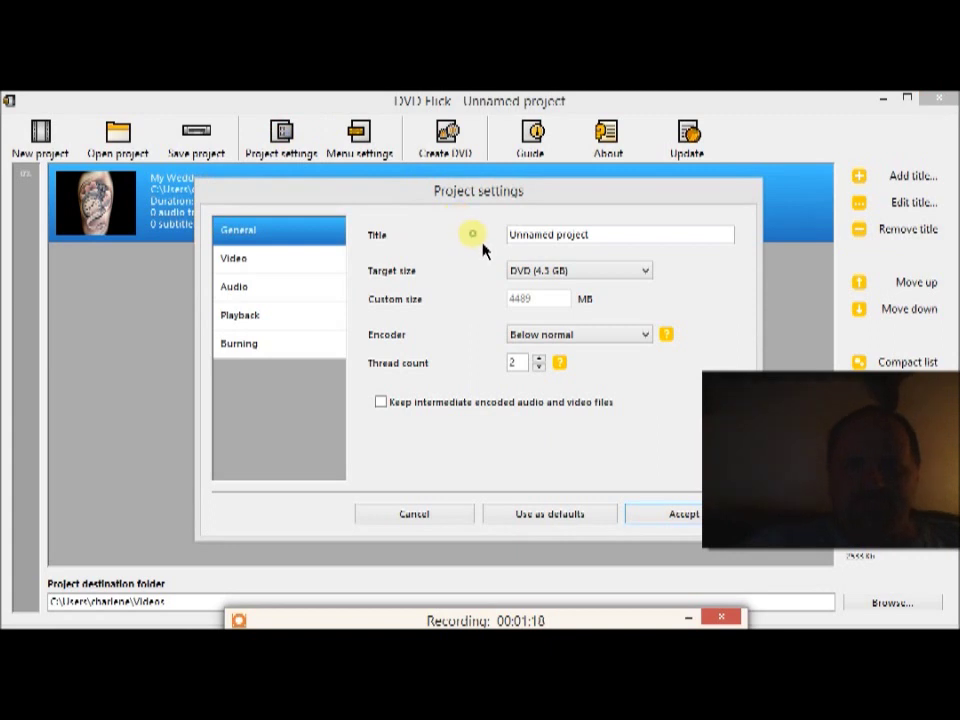
left_click(605, 240)
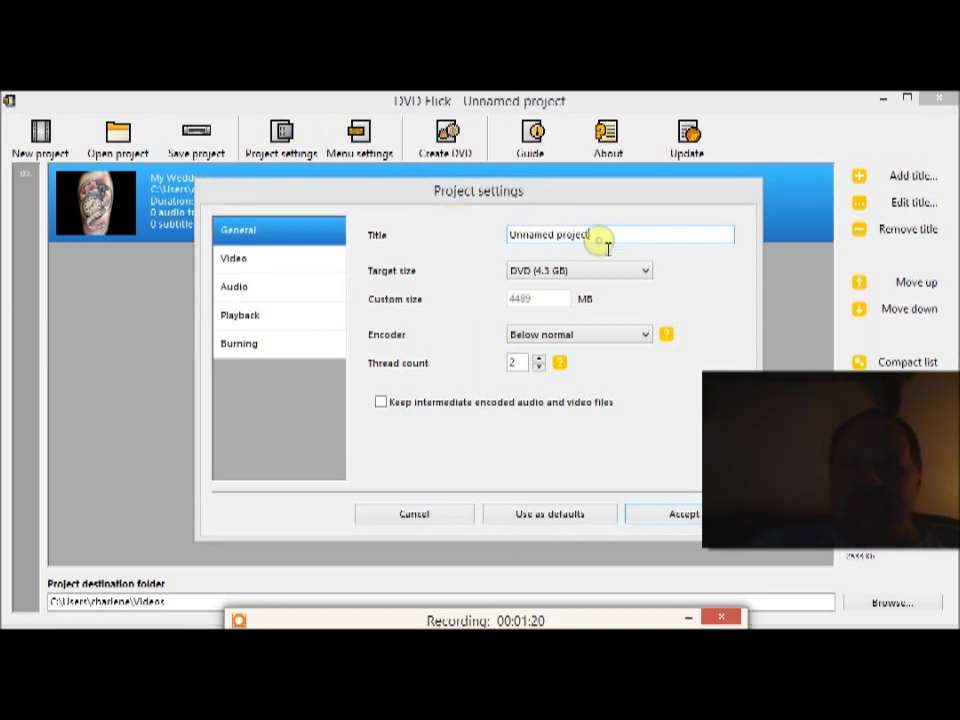
key("BackSpace")
key("BackSpace")
key("BackSpace")
key("BackSpace")
key("BackSpace")
key("BackSpace")
key("BackSpace")
key("BackSpace")
key("BackSpace")
key("BackSpace")
key("BackSpace")
key("BackSpace")
key("BackSpace")
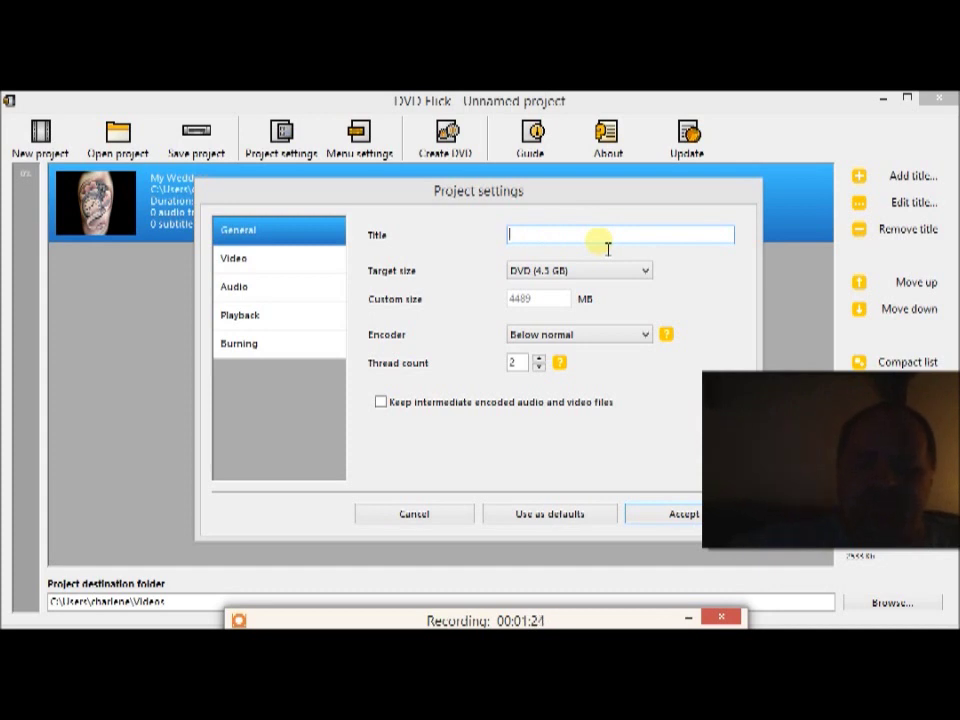
type("My W")
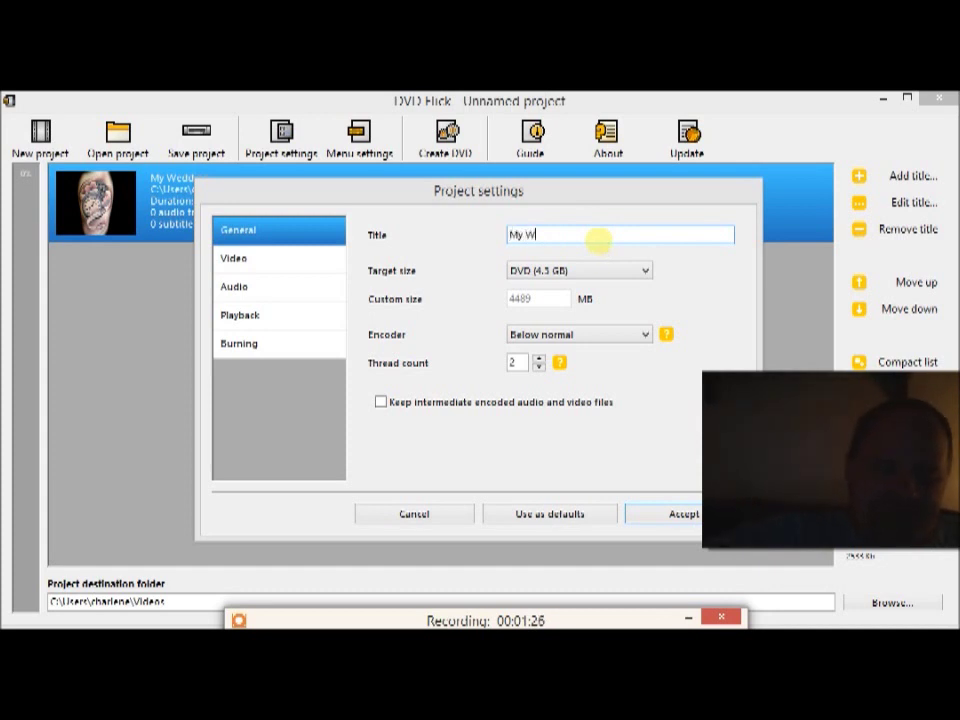
type("edding")
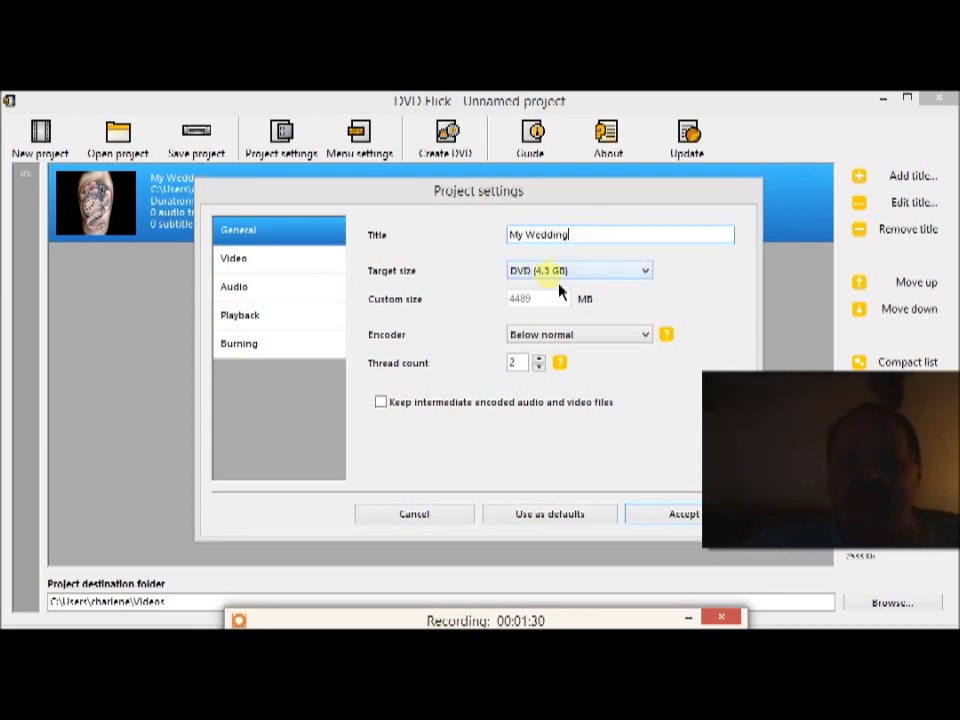
left_click(594, 345)
left_click(585, 365)
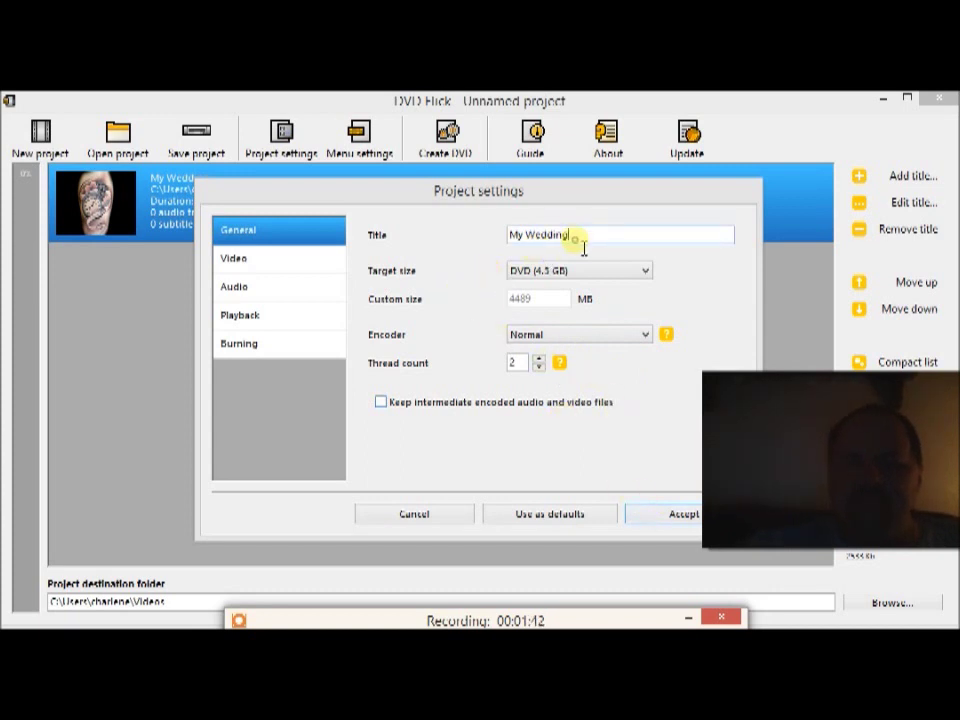
key("BackSpace")
key("BackSpace")
key("BackSpace")
key("BackSpace")
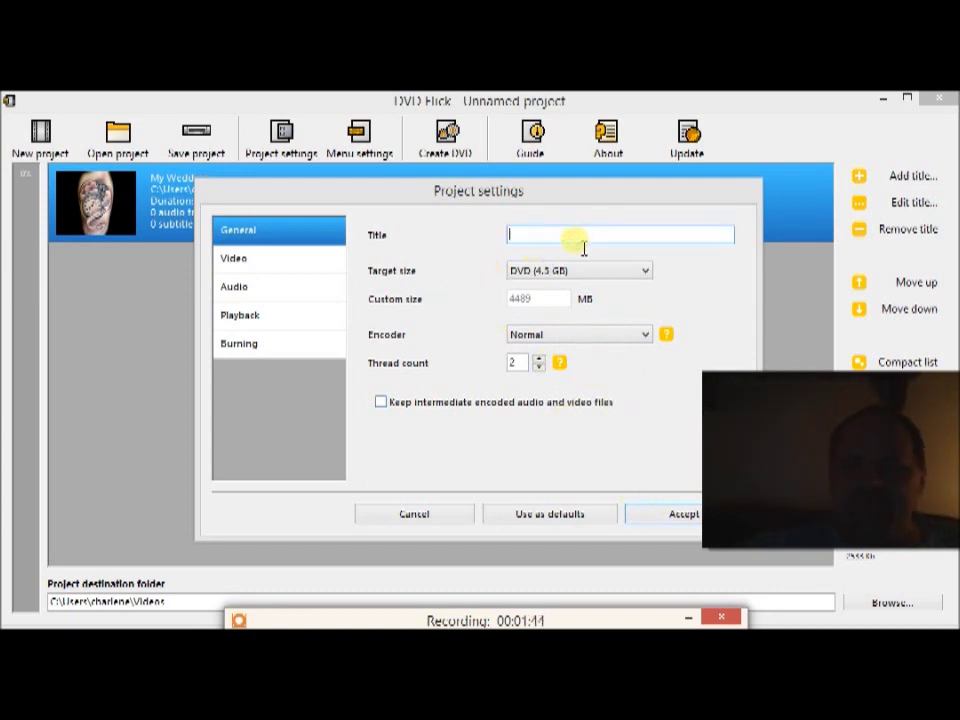
Accept the encoder change, reopen Project settings and title the project 'My Wedding'
left_click(652, 530)
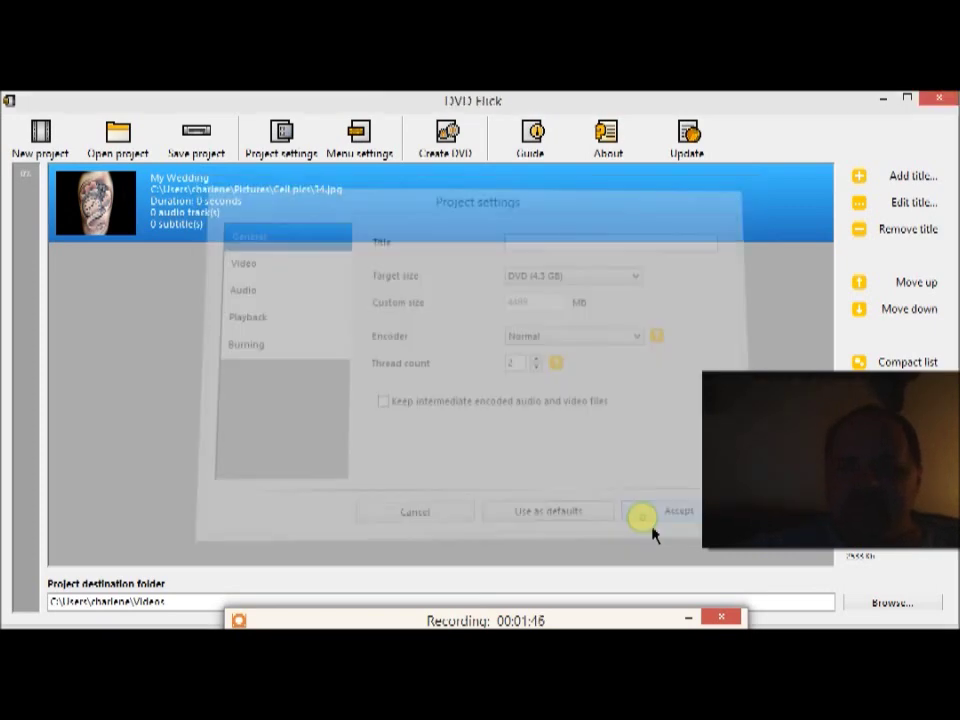
left_click(300, 140)
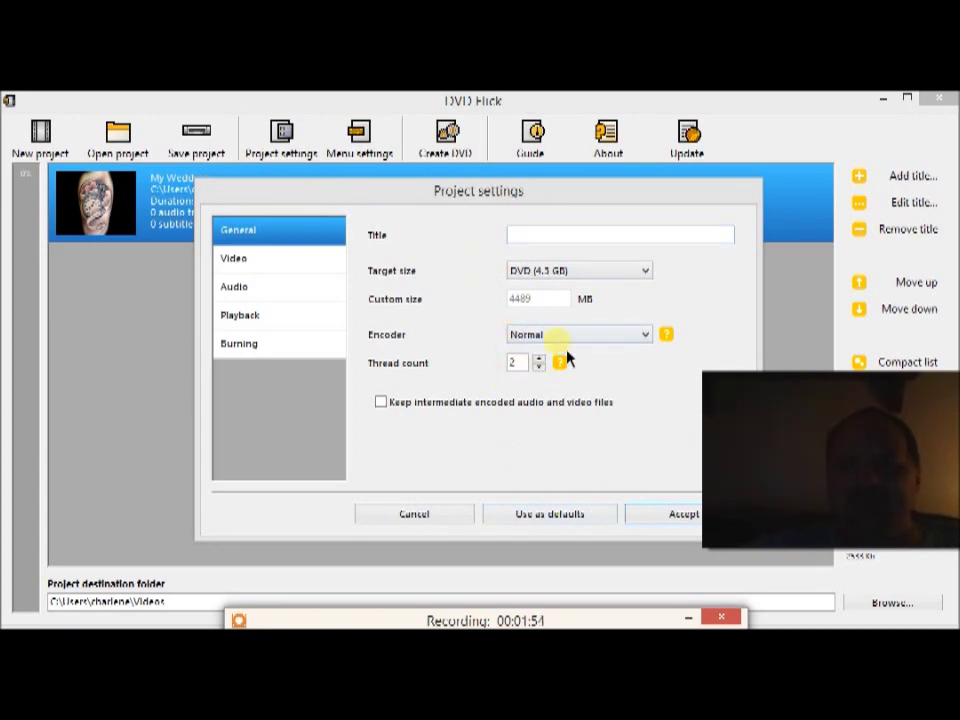
left_click(584, 526)
left_click(535, 234)
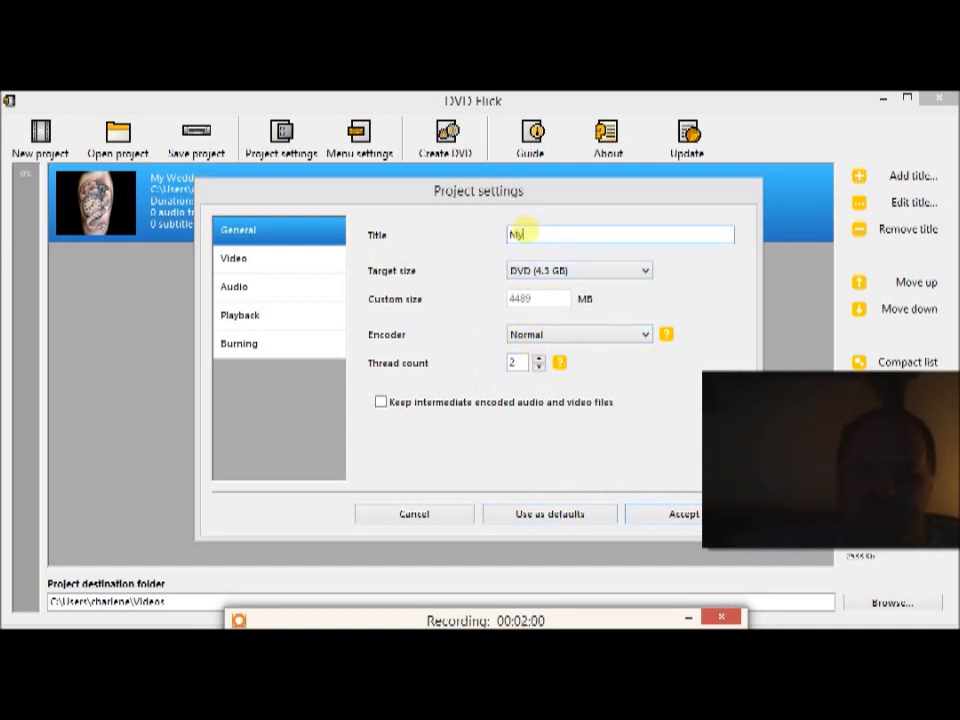
type("Wedding")
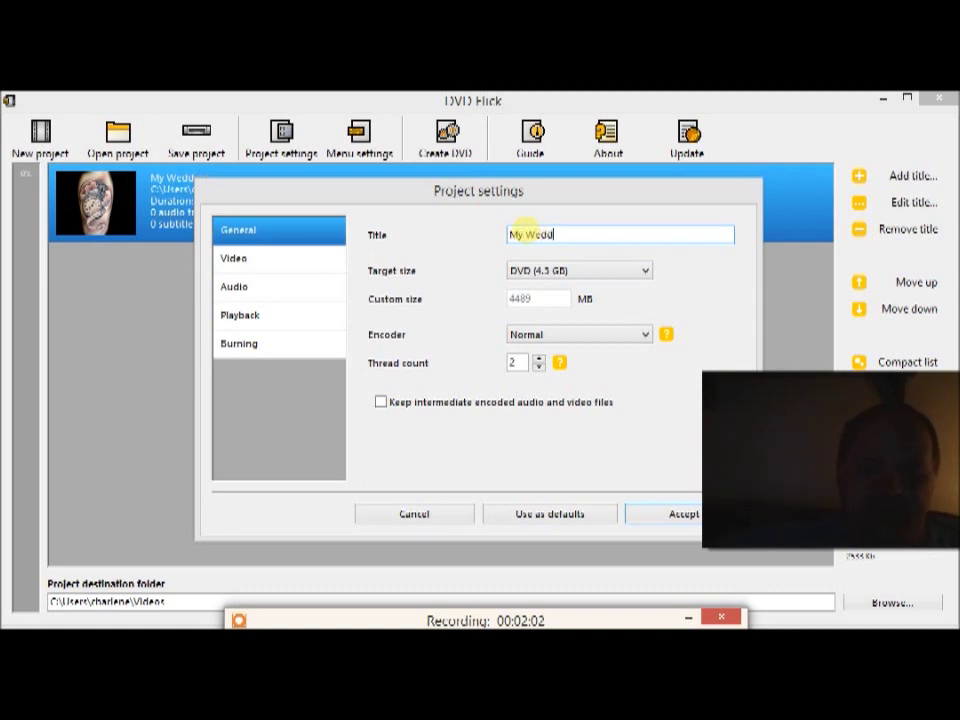
left_click(295, 262)
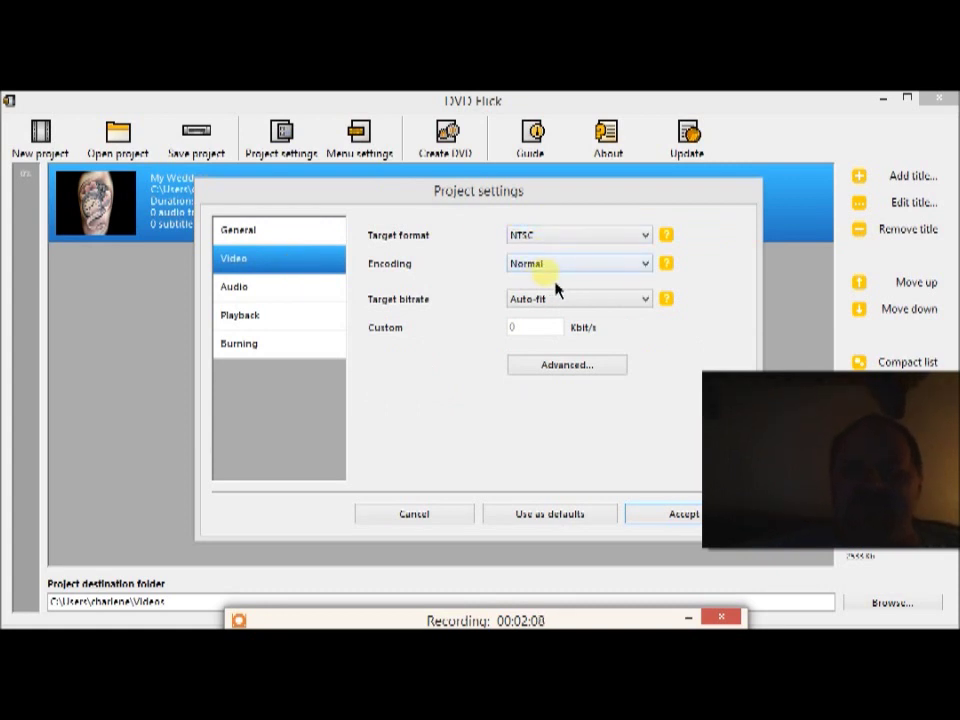
Move through the Audio page to the Playback page of Project settings
left_click(272, 297)
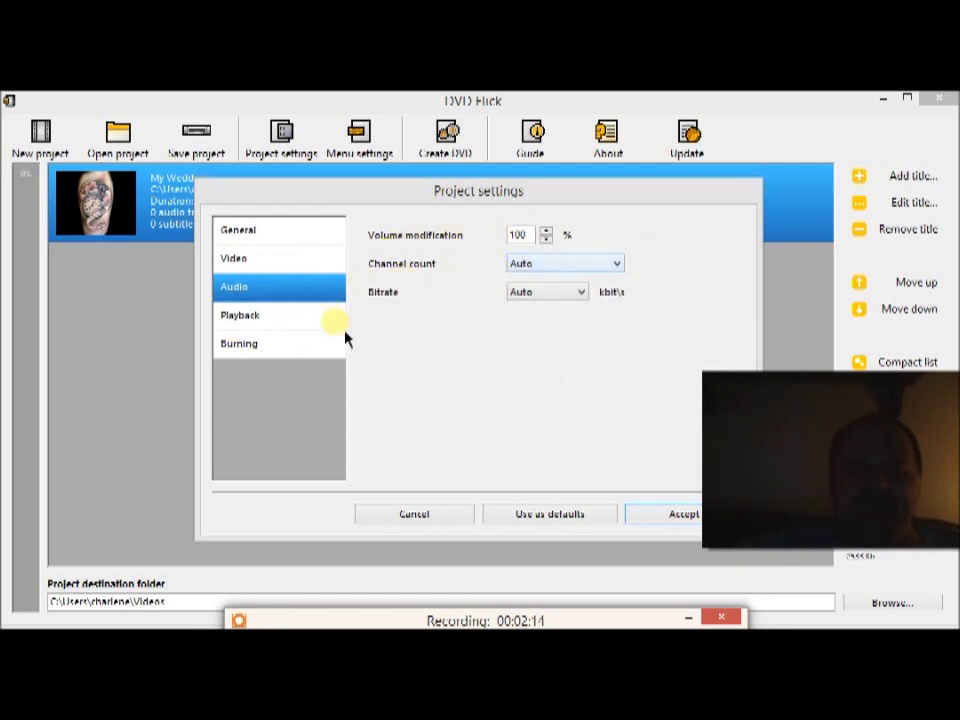
left_click(272, 322)
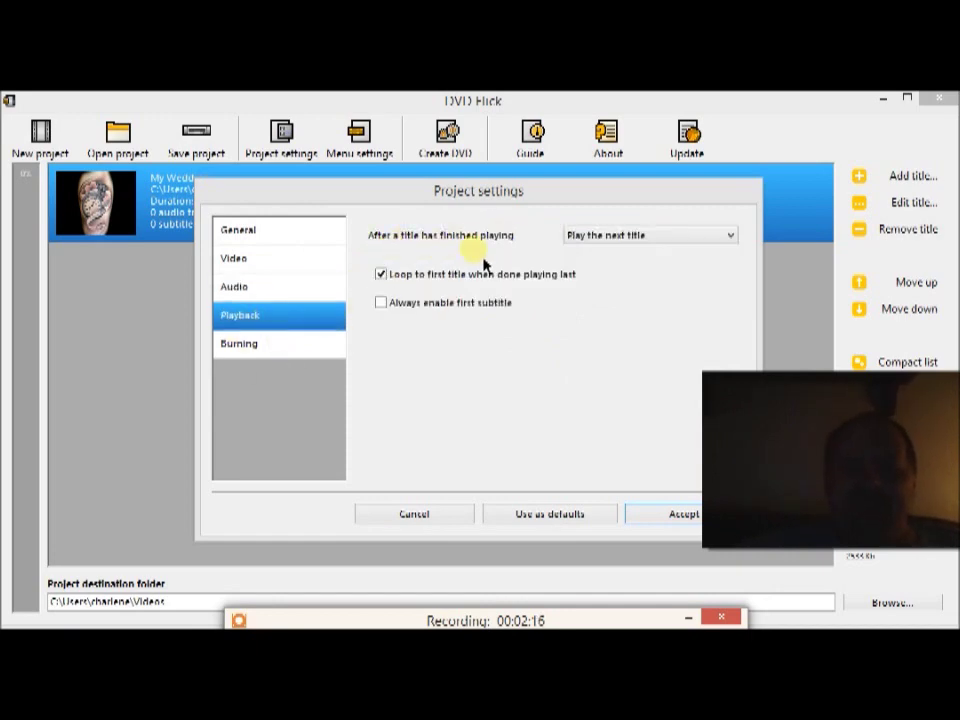
left_click(668, 236)
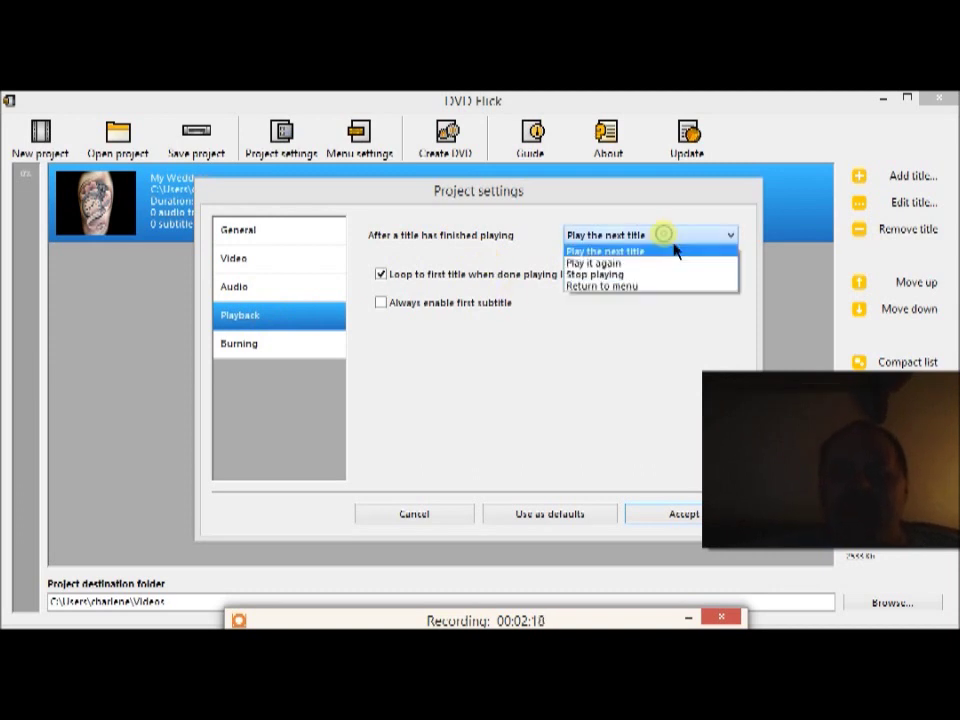
left_click(657, 287)
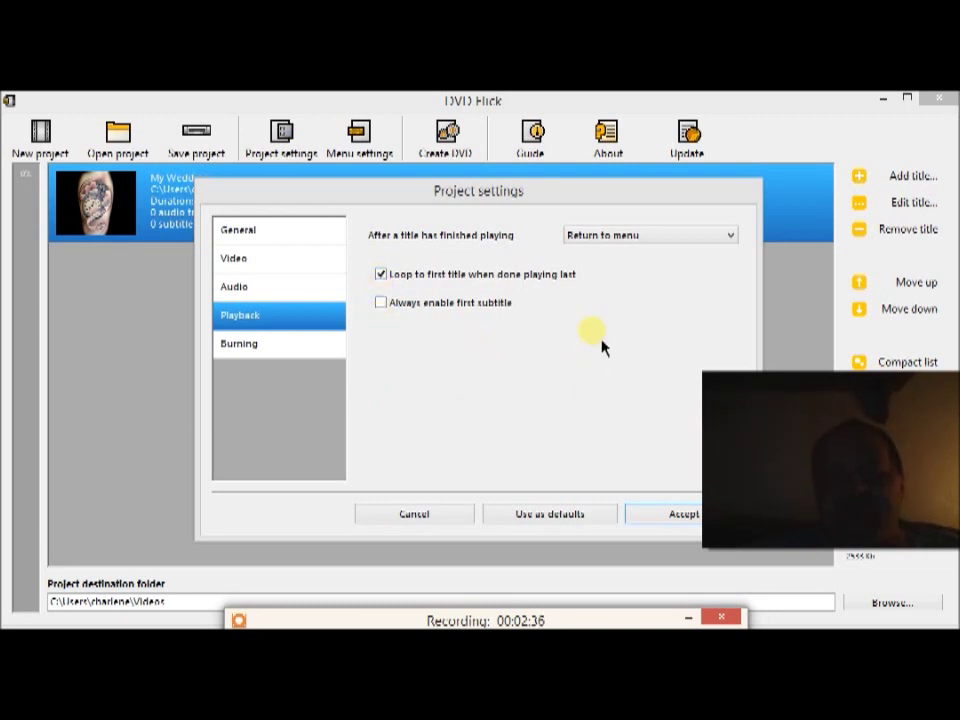
left_click(389, 283)
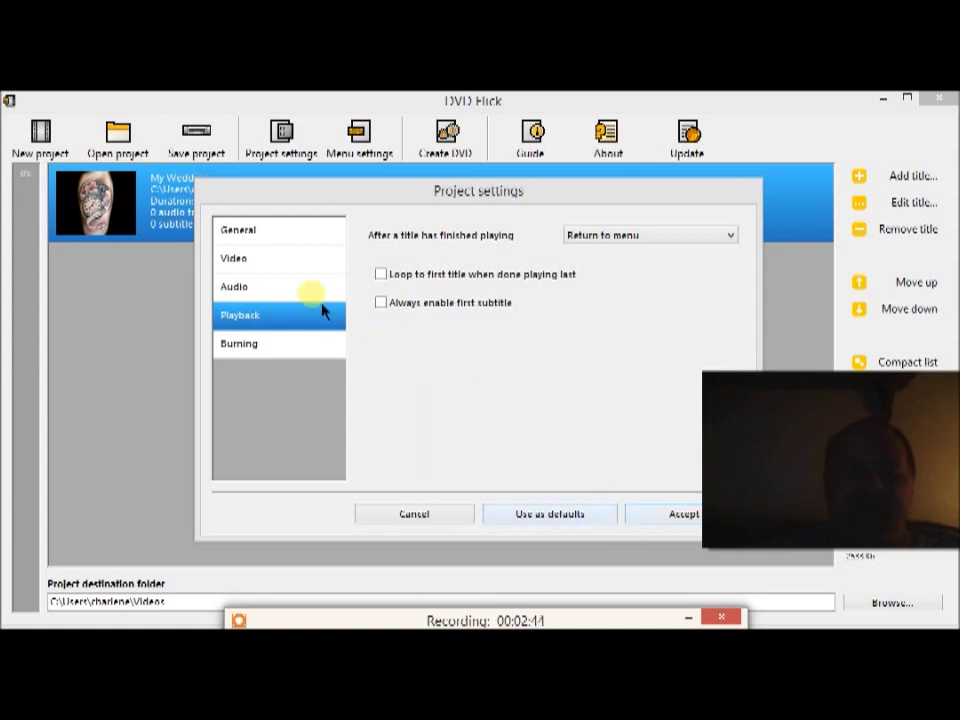
left_click(330, 345)
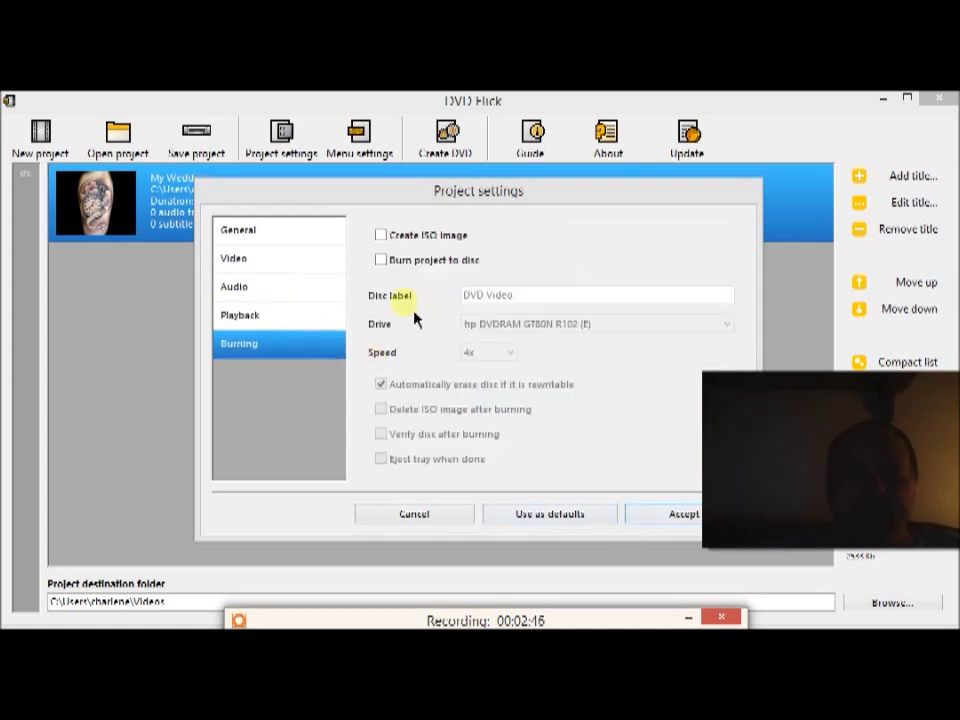
left_click(308, 318)
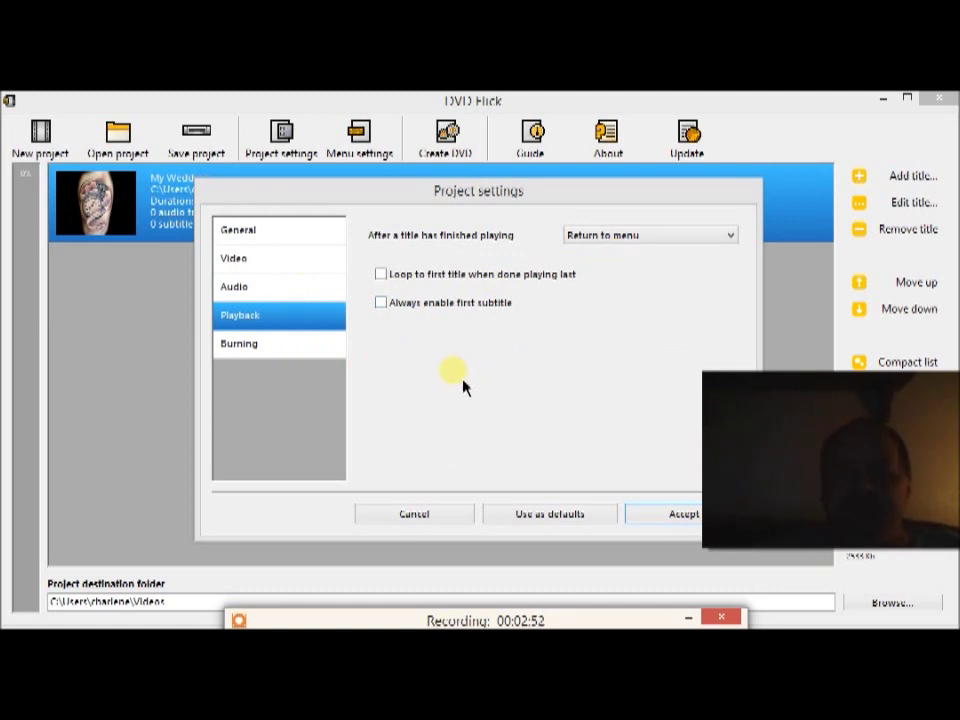
left_click(646, 245)
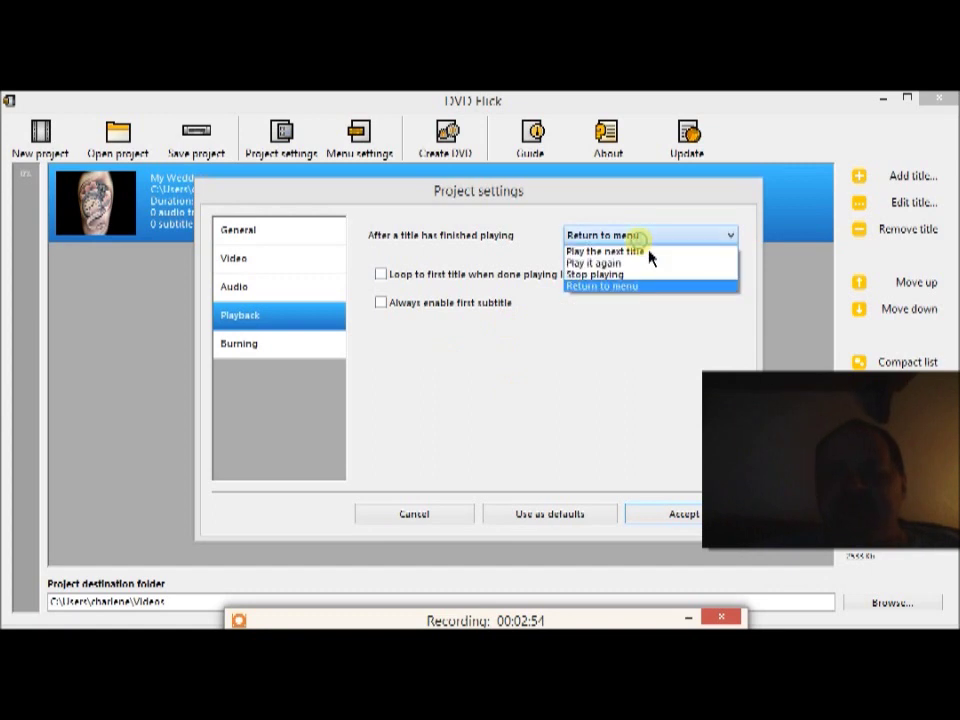
left_click(648, 266)
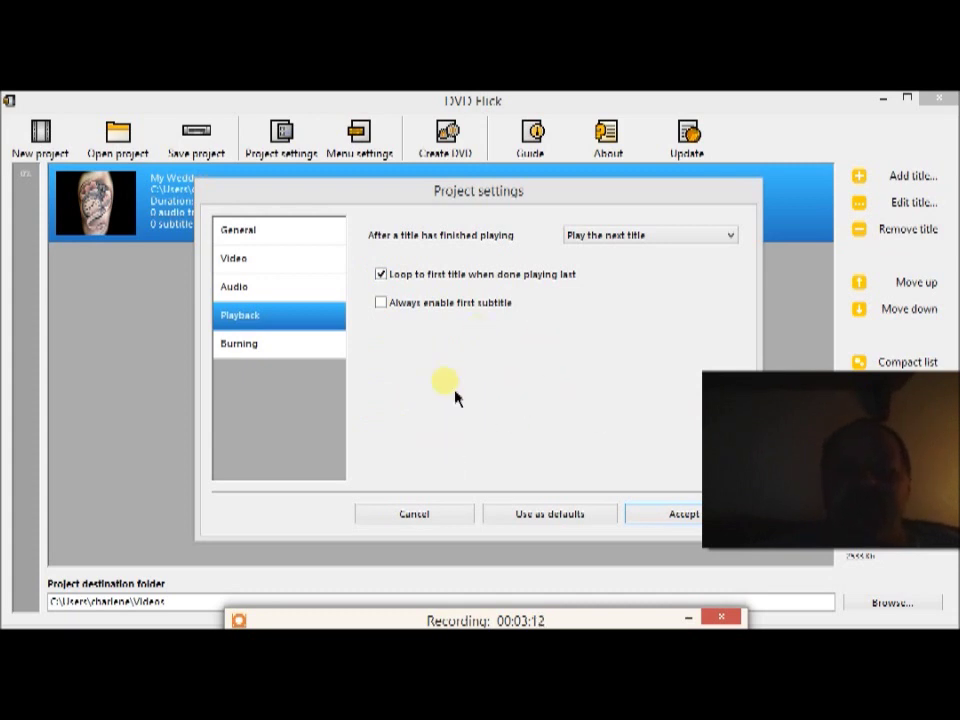
Turn off looping, burn to disc instead of an ISO image, and eject the tray when done
left_click(386, 280)
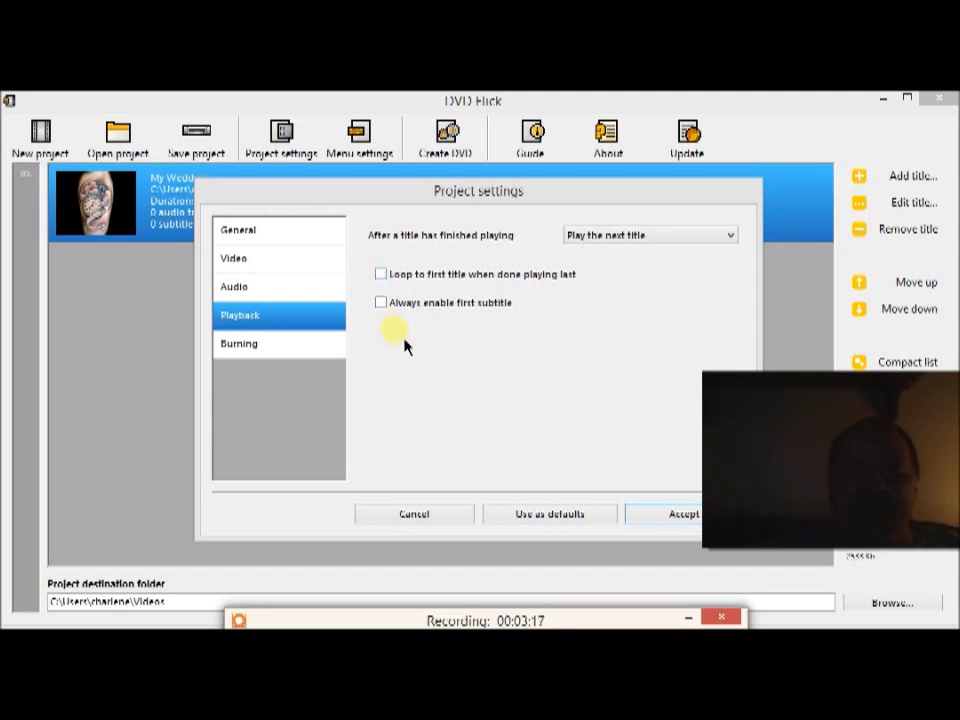
left_click(334, 356)
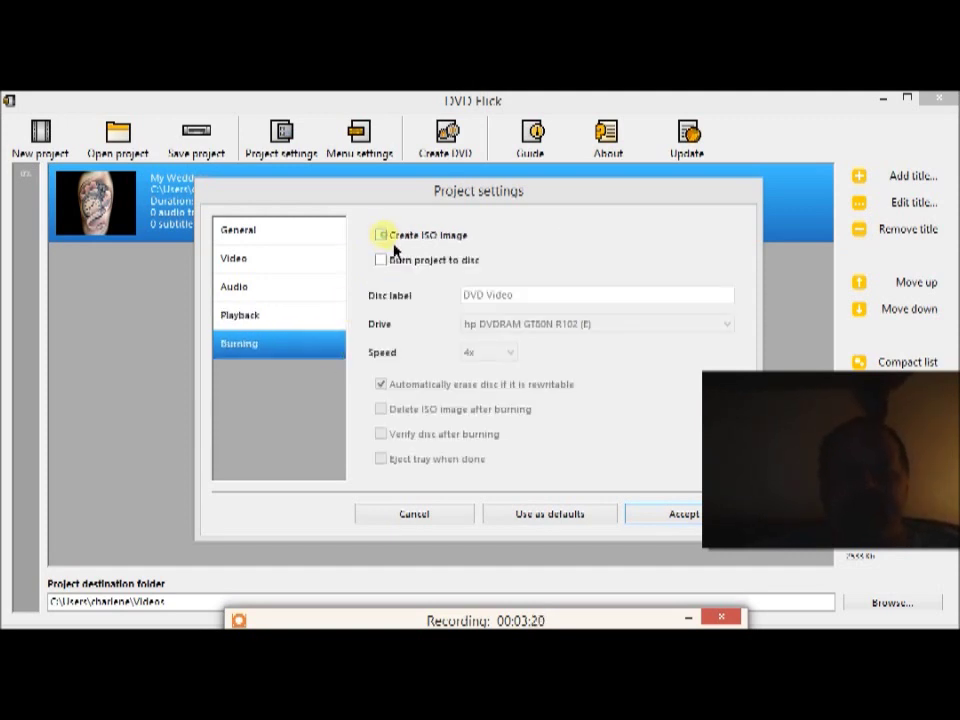
left_click(381, 235)
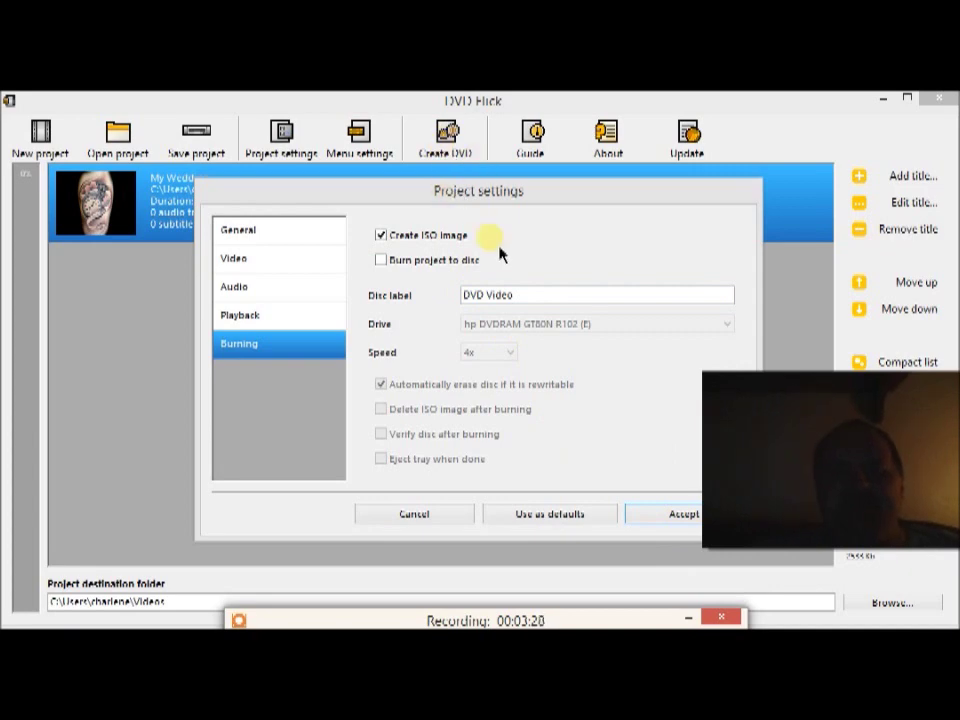
left_click(384, 237)
left_click(390, 262)
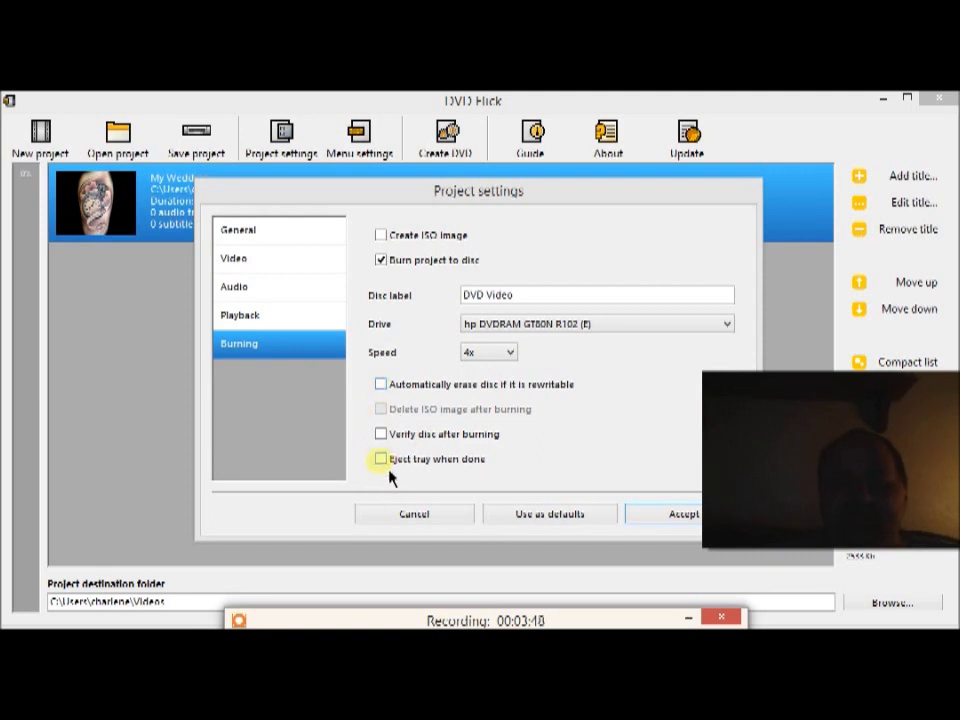
left_click(478, 468)
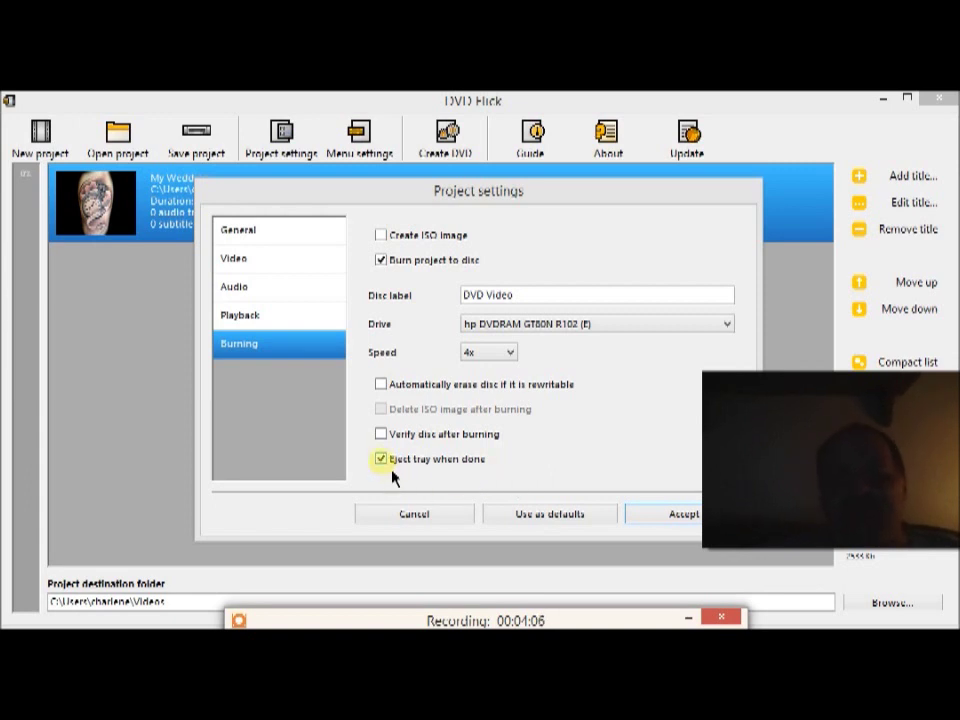
Accept the burning settings and briefly check the My Wedding title's properties
left_click(645, 521)
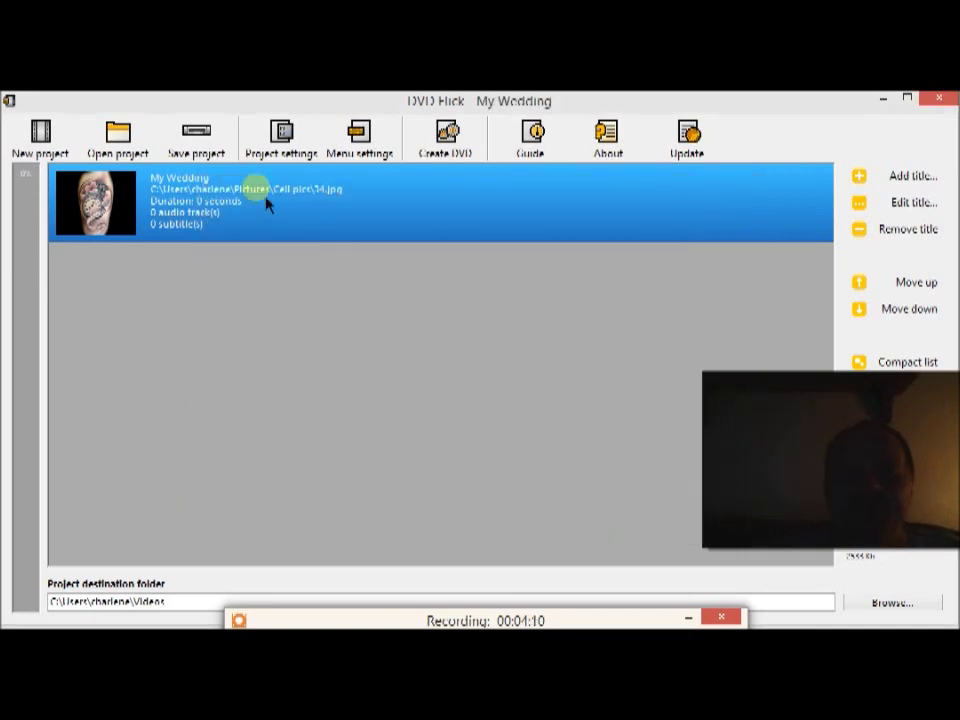
double_click(264, 194)
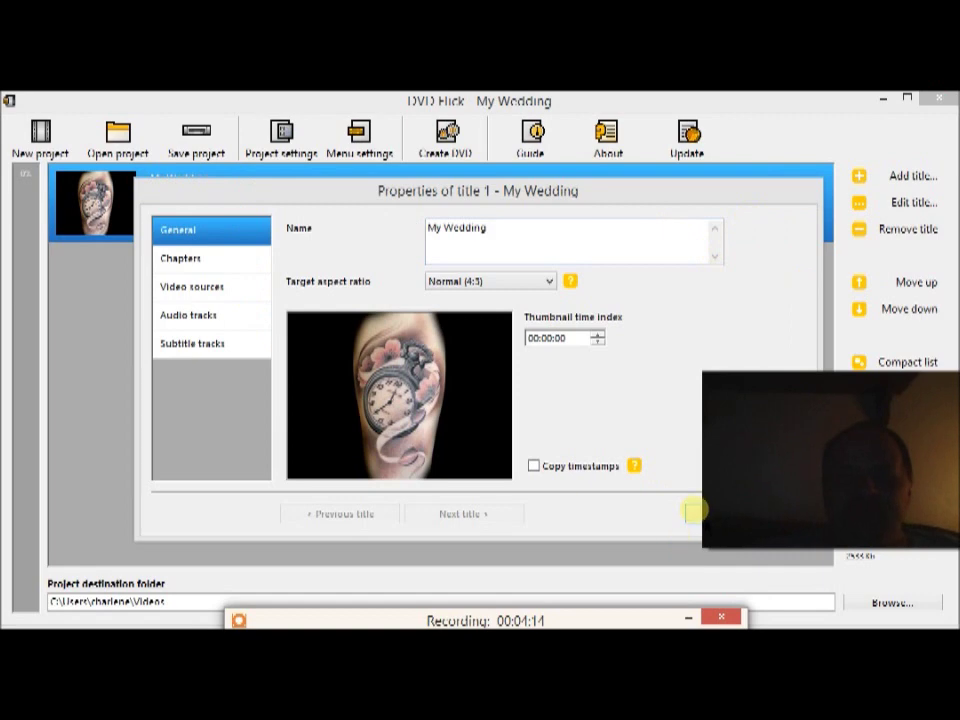
left_click(692, 513)
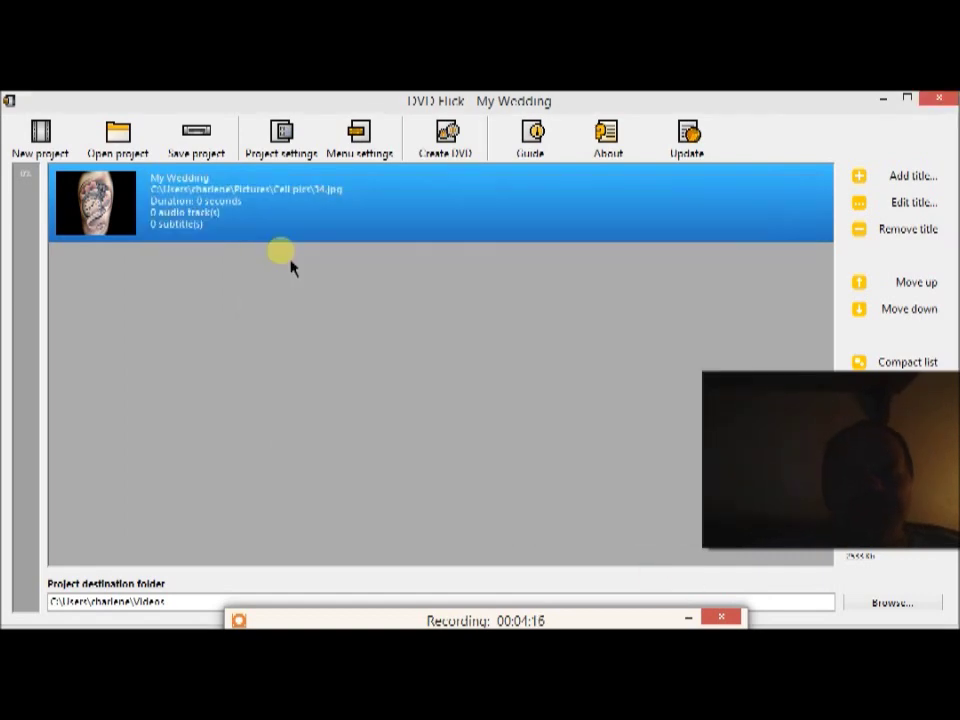
Reopen the Burning page, toggle Create ISO image back off, and accept the settings
left_click(292, 152)
left_click(334, 357)
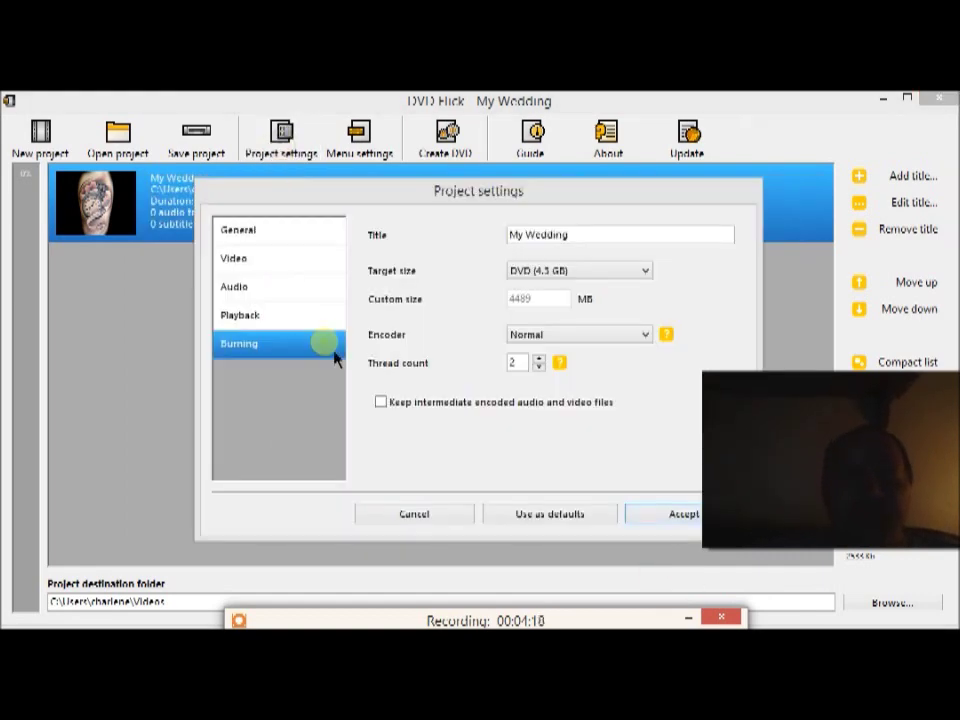
left_click(382, 235)
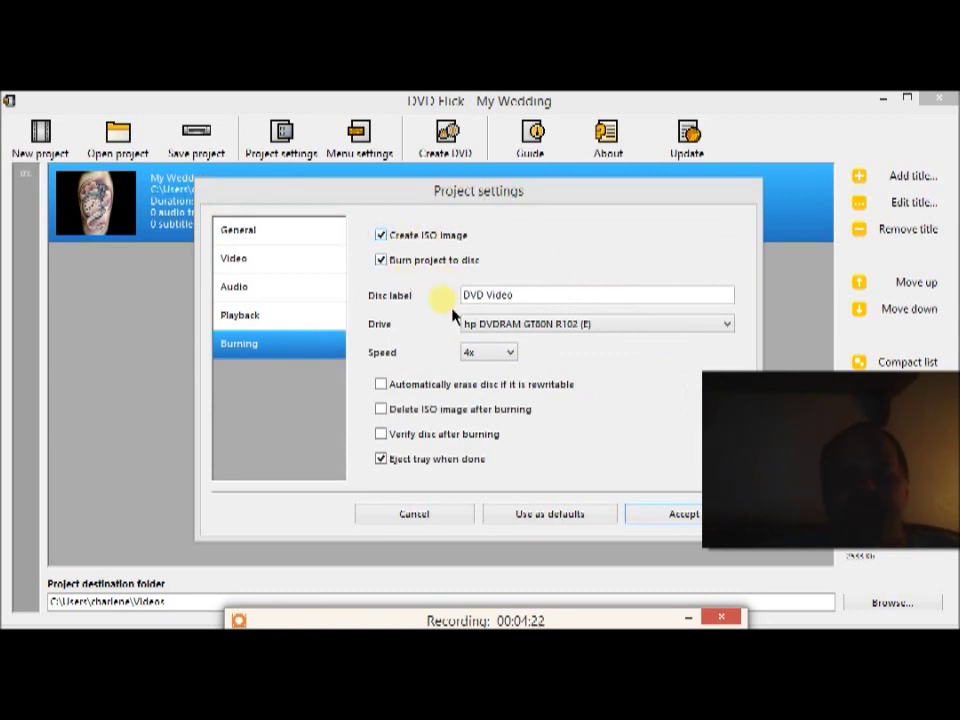
left_click(381, 235)
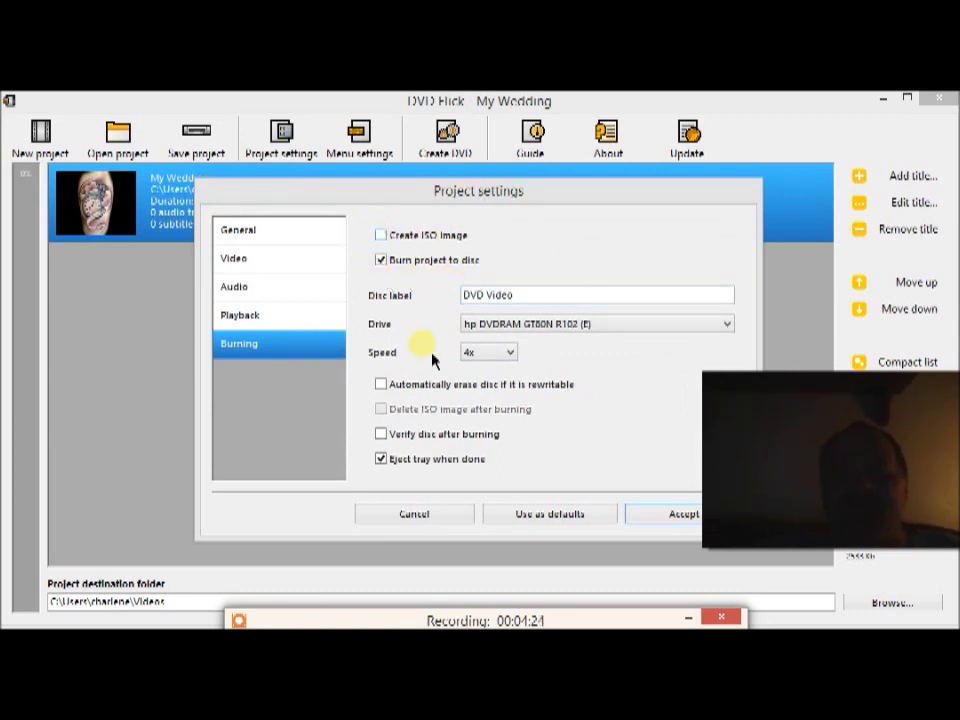
left_click(655, 528)
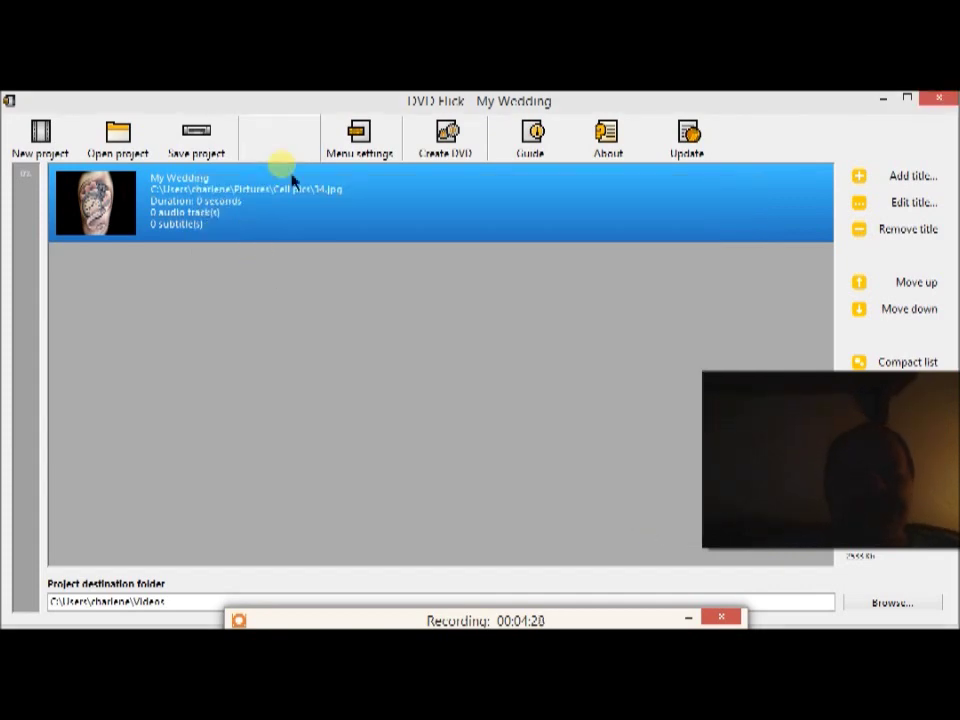
Compare Mosaic, Orange LED, Plasma Sphere, Simple Black/White and The Party, then preview Back To The Future
left_click(371, 155)
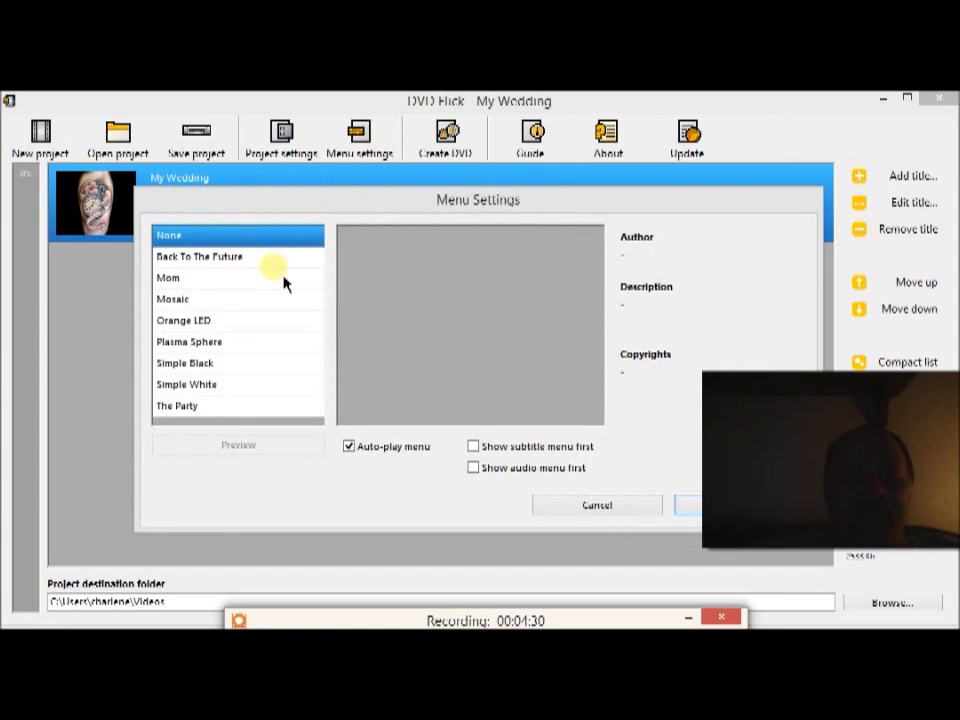
left_click(176, 300)
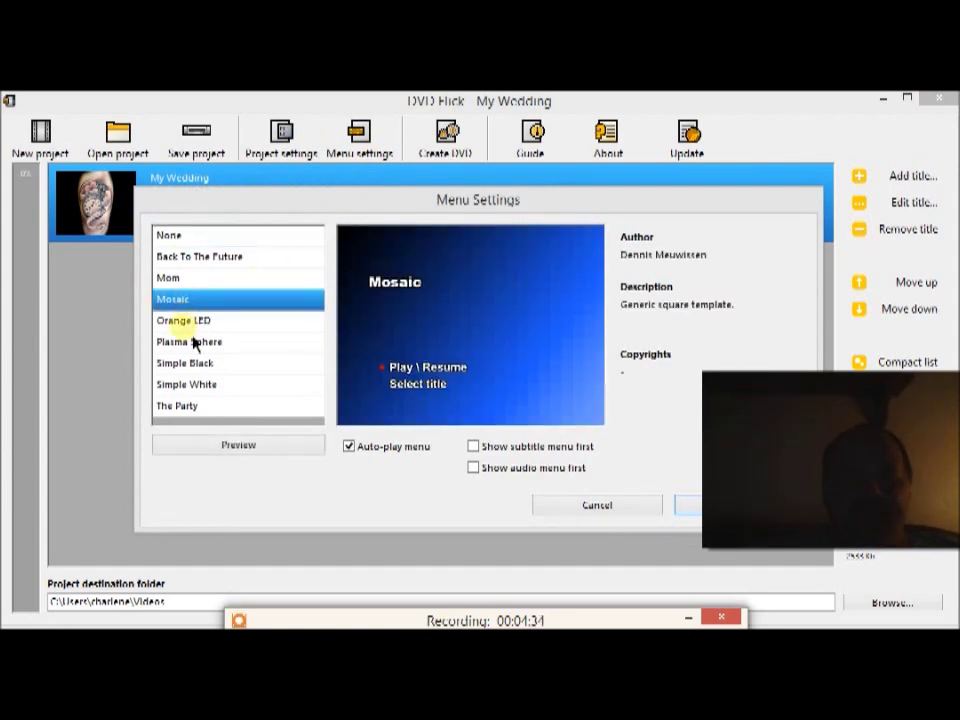
left_click(194, 324)
left_click(194, 344)
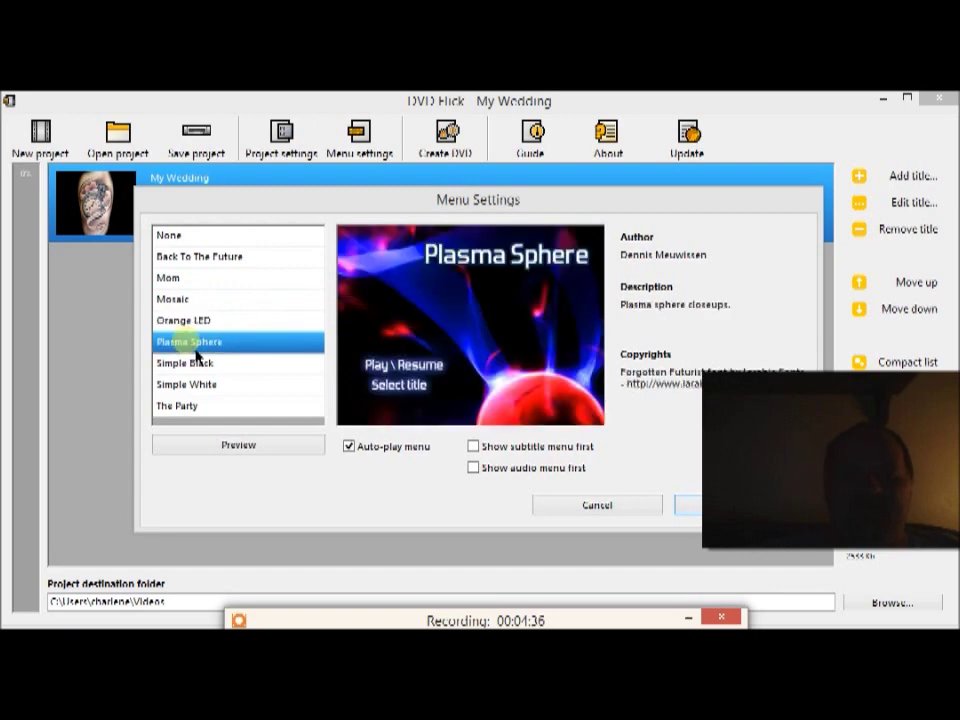
left_click(192, 366)
left_click(190, 386)
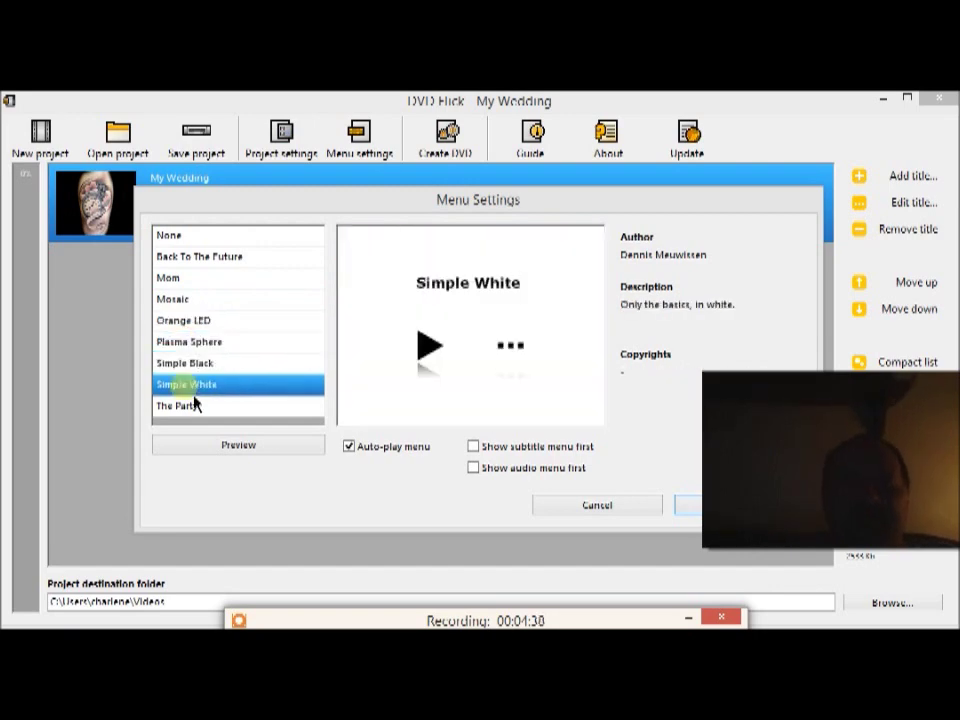
left_click(188, 408)
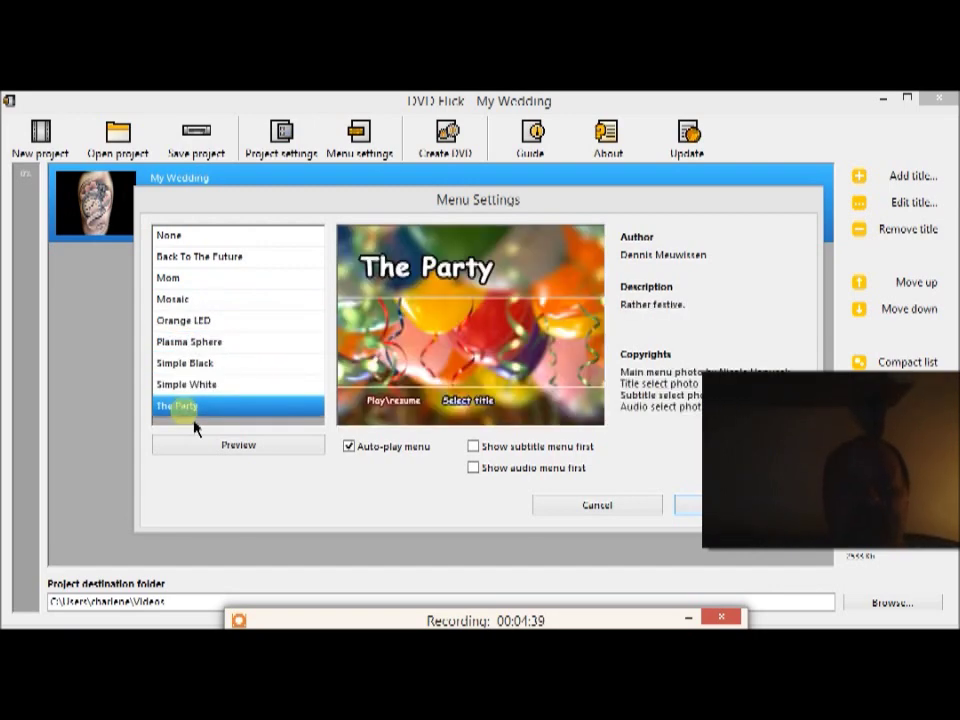
left_click(210, 263)
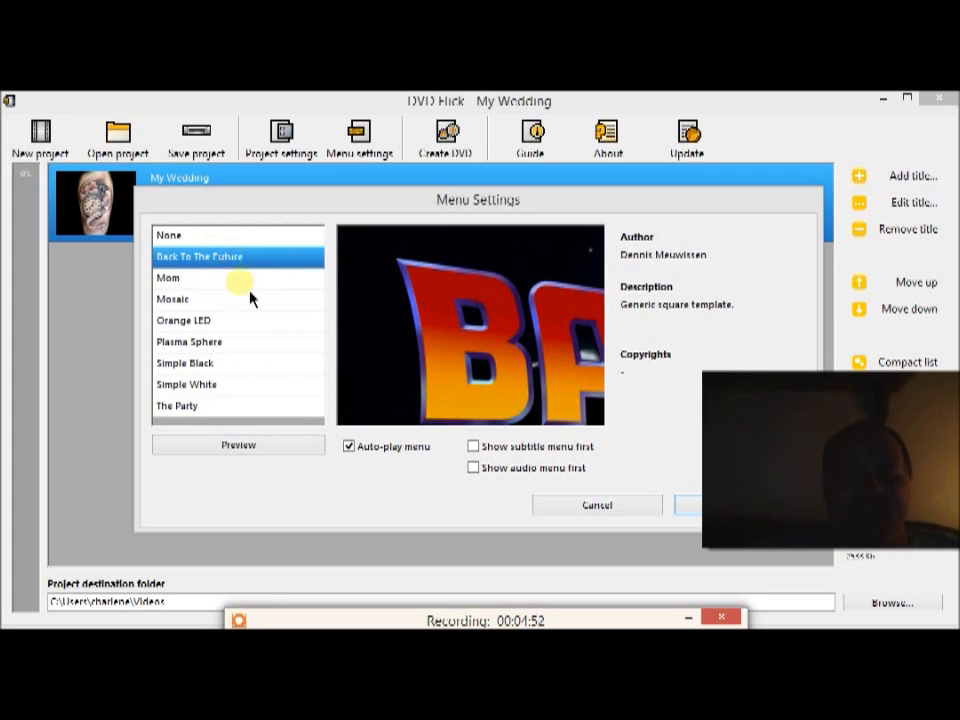
left_click(266, 448)
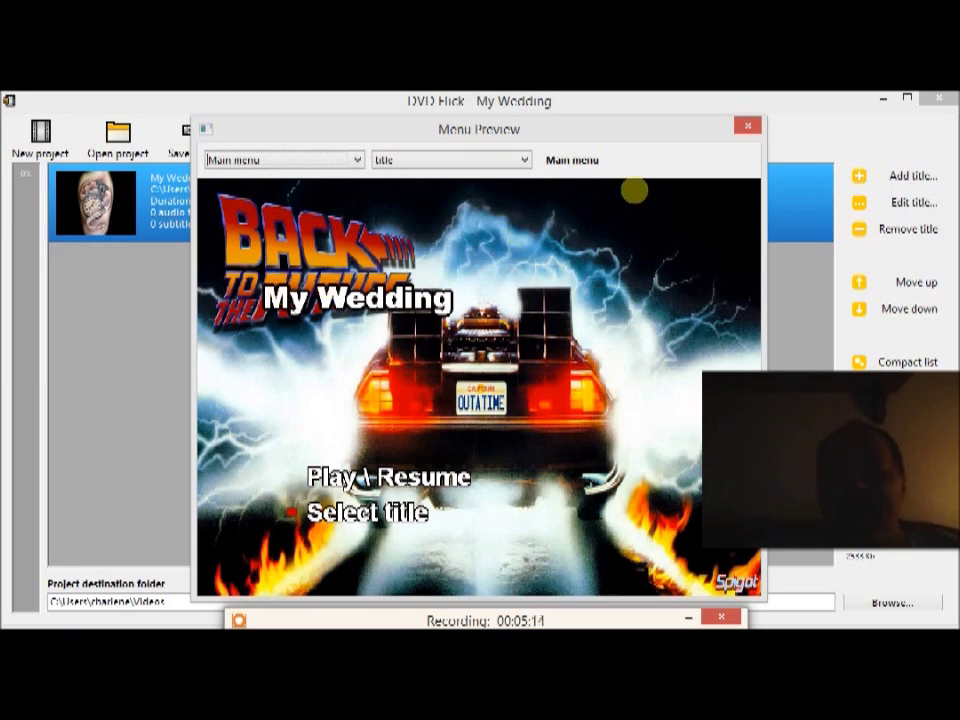
Close the preview and menu settings, then erase the 'My Wedding' project title and accept
left_click(756, 130)
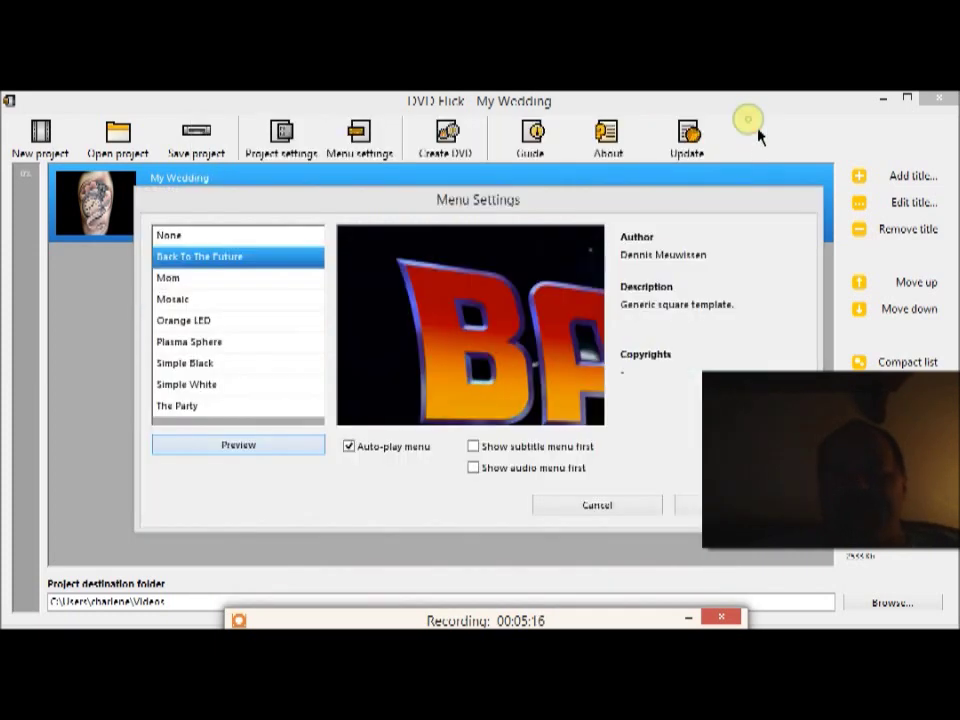
left_click(600, 508)
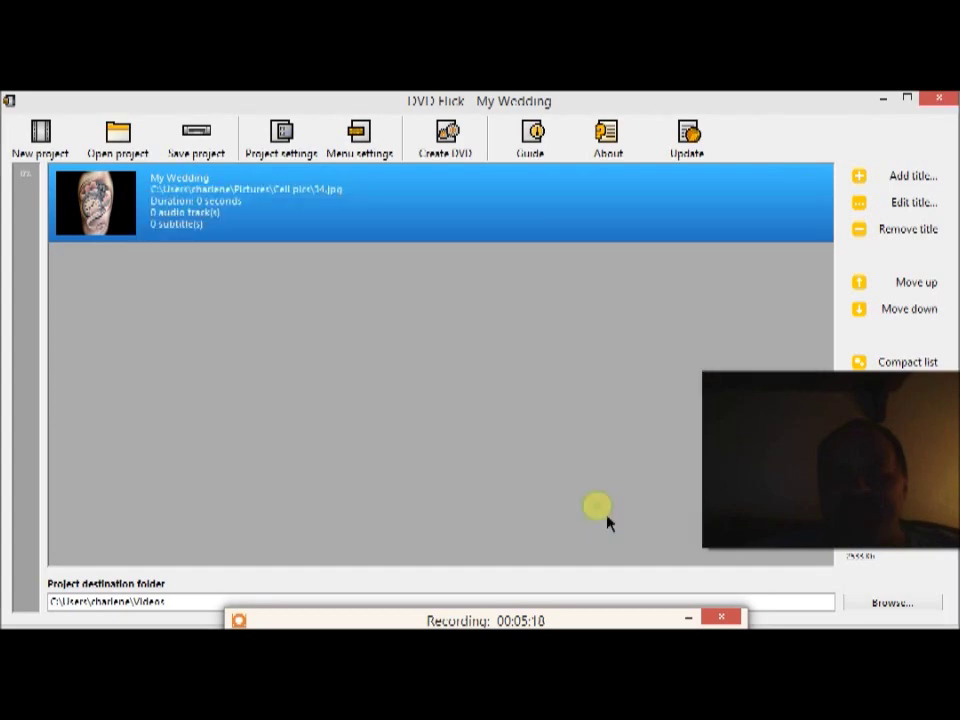
left_click(290, 140)
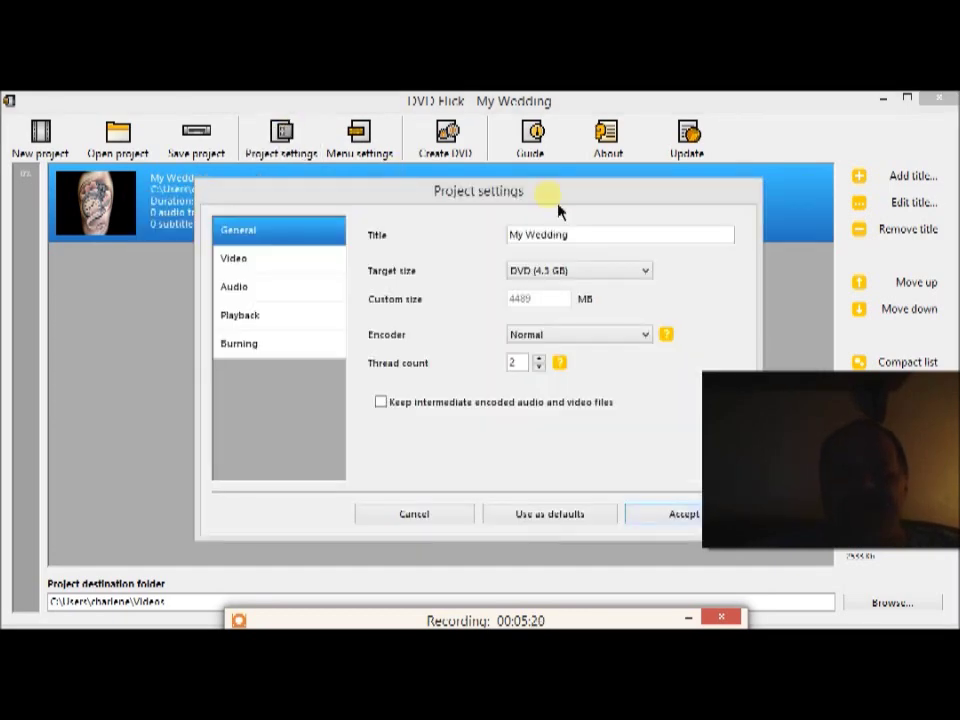
left_click(572, 236)
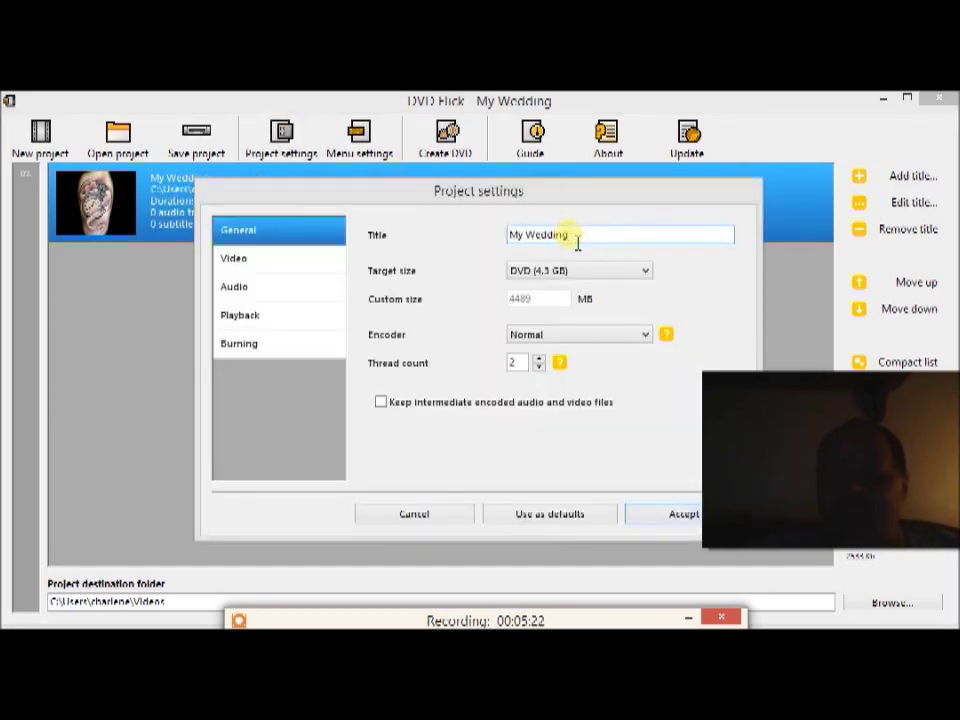
key("BackSpace")
key("BackSpace")
key("BackSpace")
key("BackSpace")
key("BackSpace")
key("BackSpace")
key("BackSpace")
key("BackSpace")
key("BackSpace")
key("BackSpace")
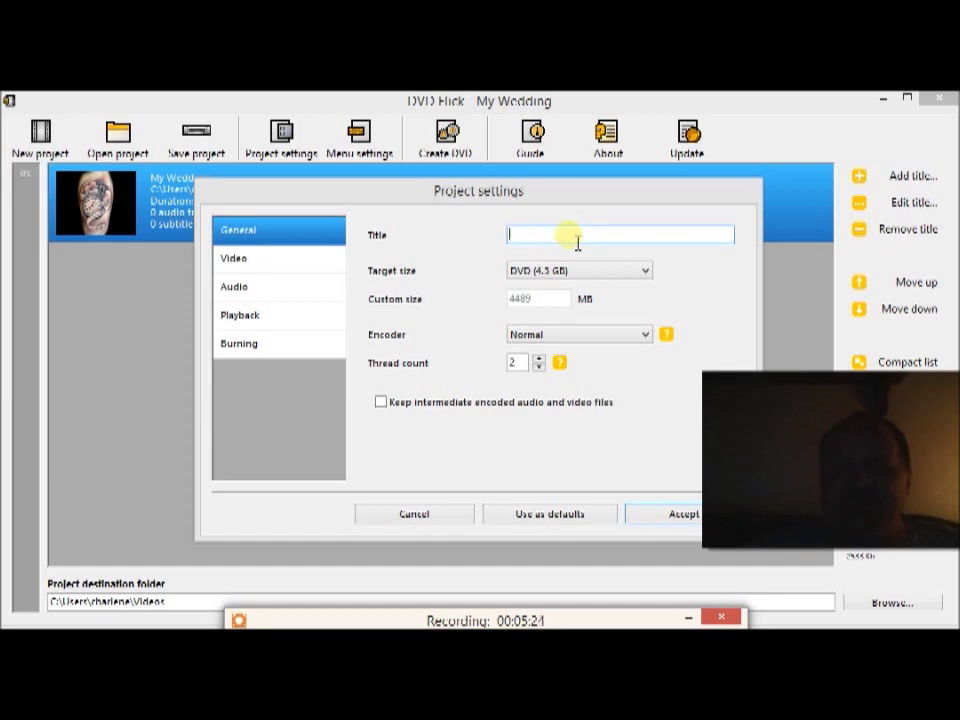
left_click(641, 518)
Select the Back To The Future menu template and preview it, confirming no title text appears
left_click(375, 148)
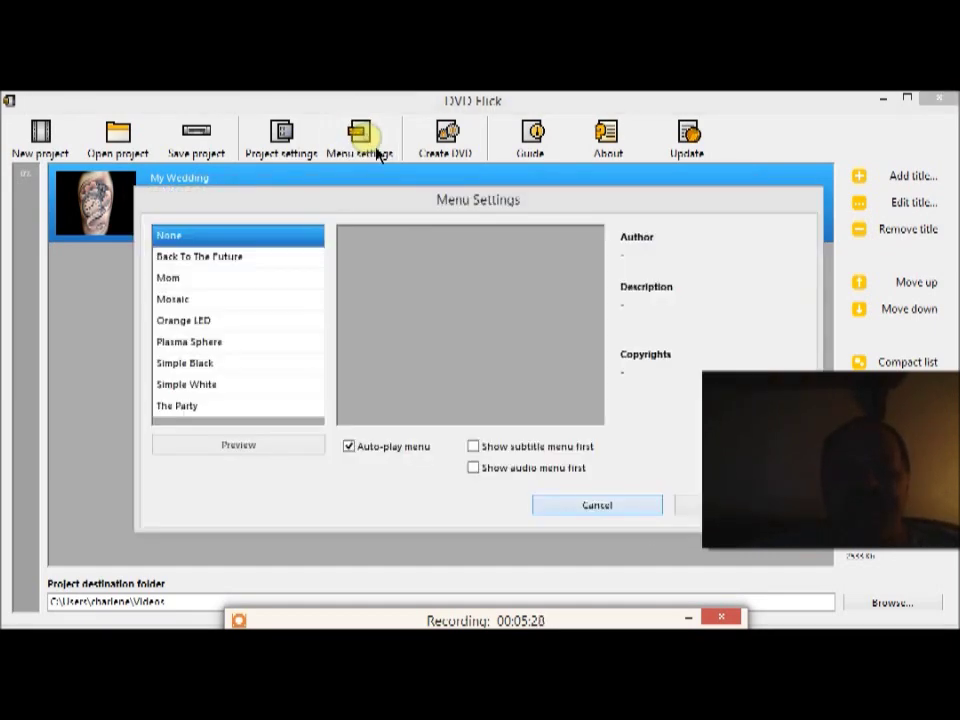
left_click(239, 262)
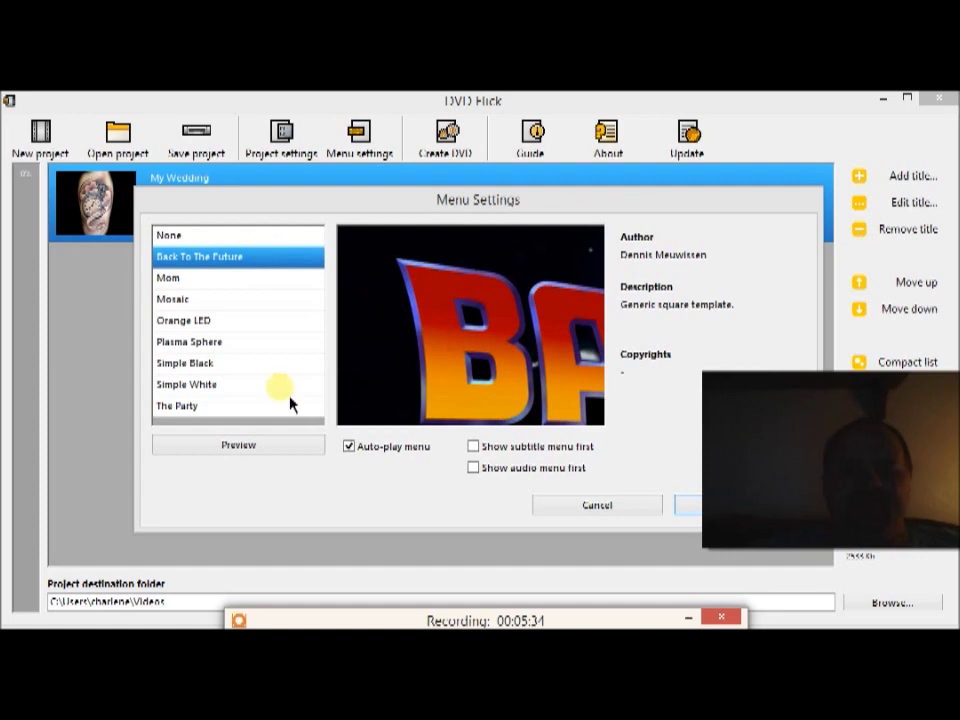
left_click(247, 459)
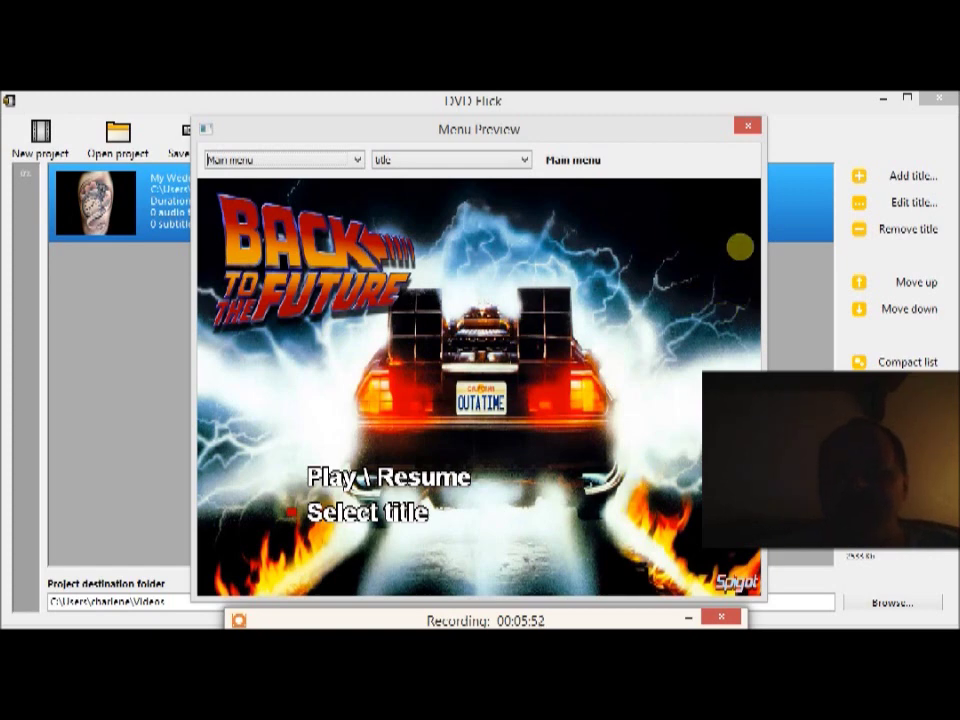
left_click(748, 125)
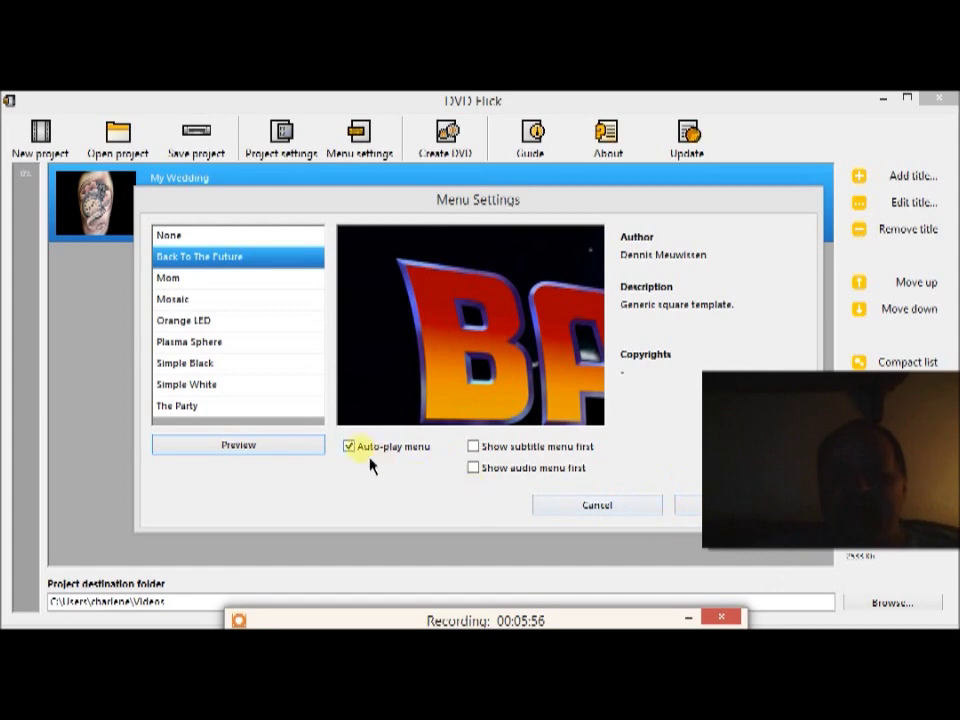
Accept the Back To The Future menu and close Menu Settings
left_click(690, 505)
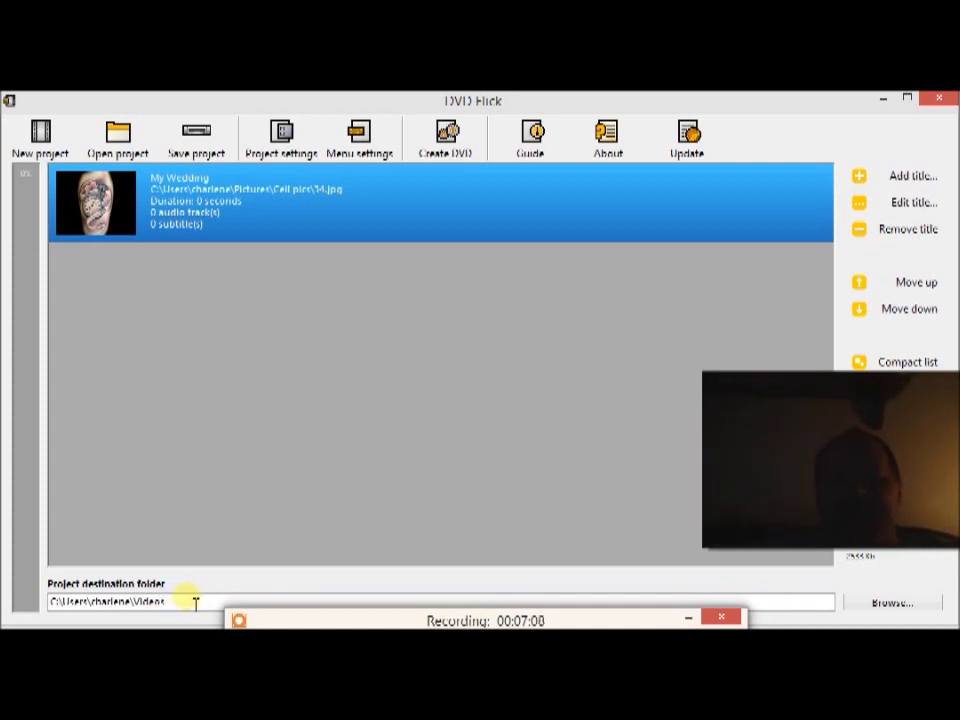
Set the project destination folder to the user's Videos folder via the folder browser
left_click(872, 604)
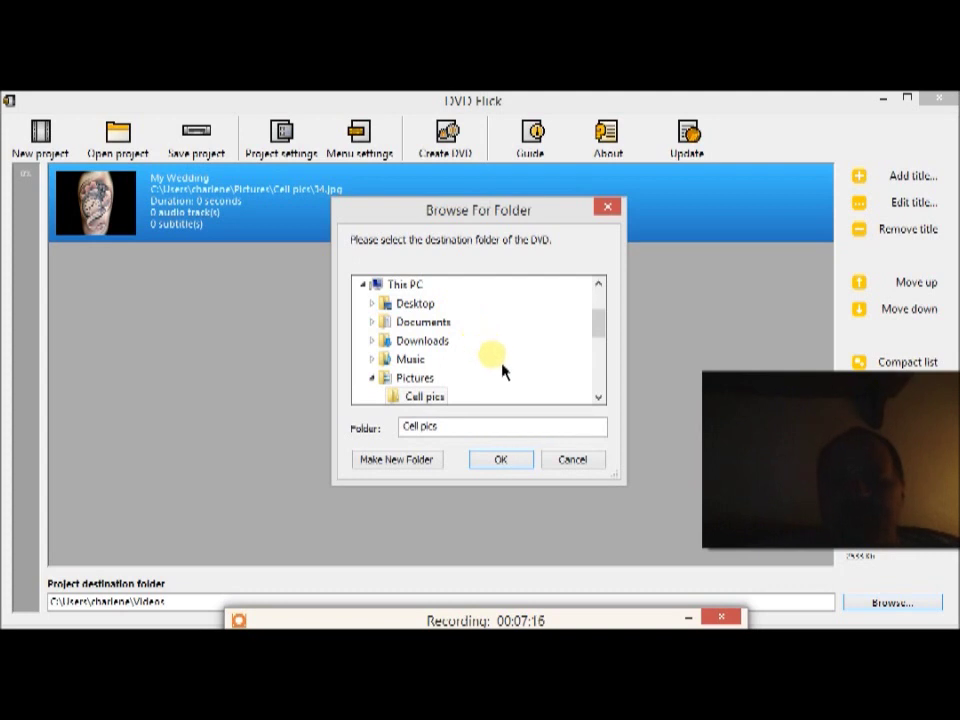
left_click(605, 405)
left_click(439, 400)
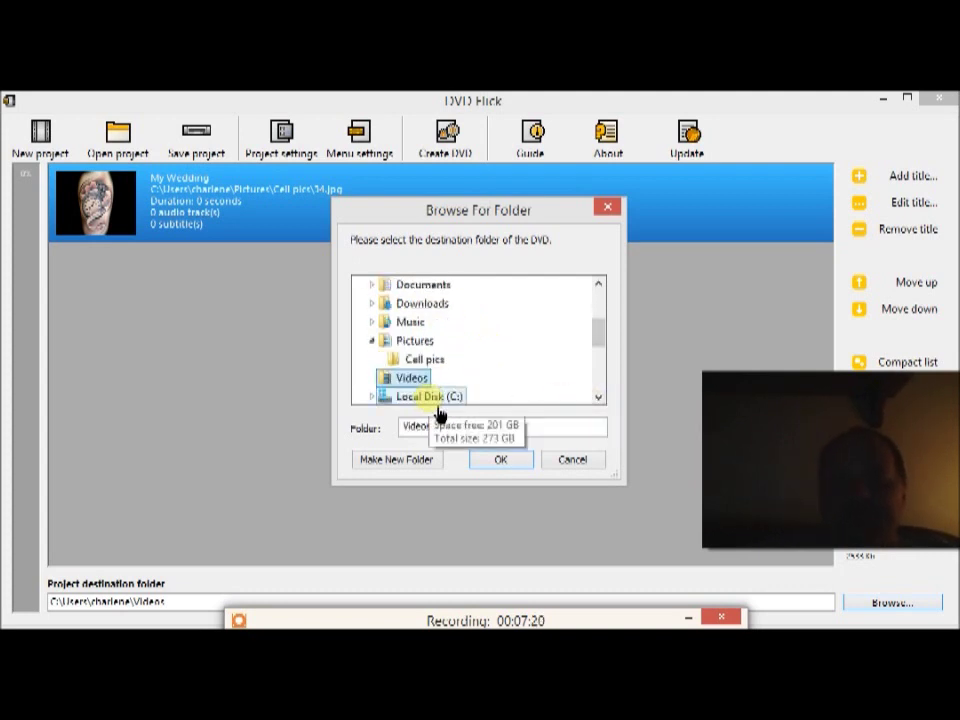
left_click(501, 460)
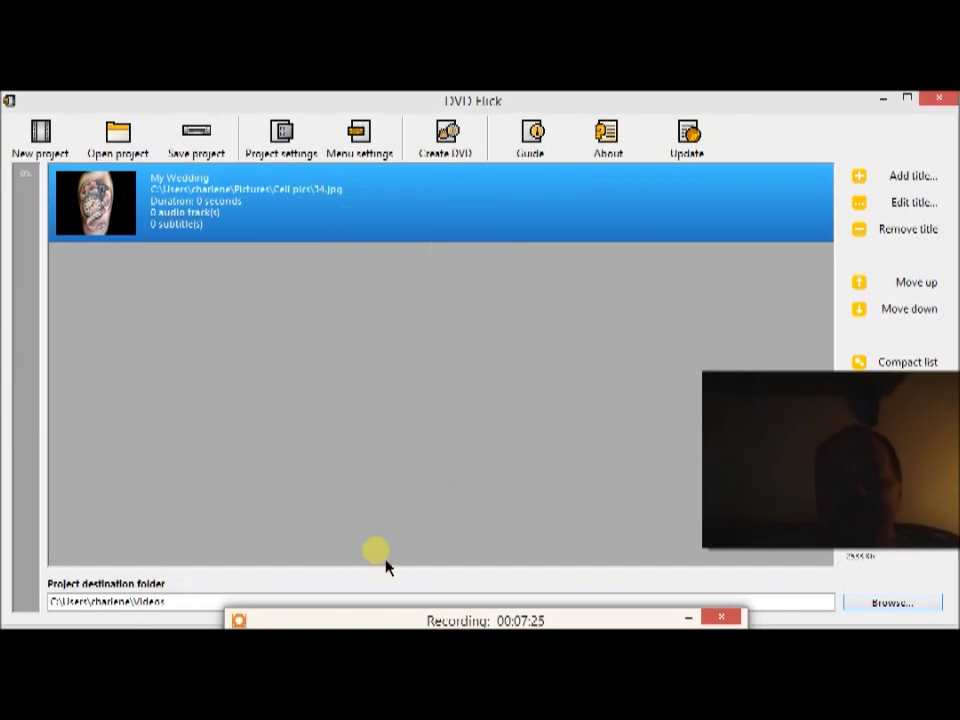